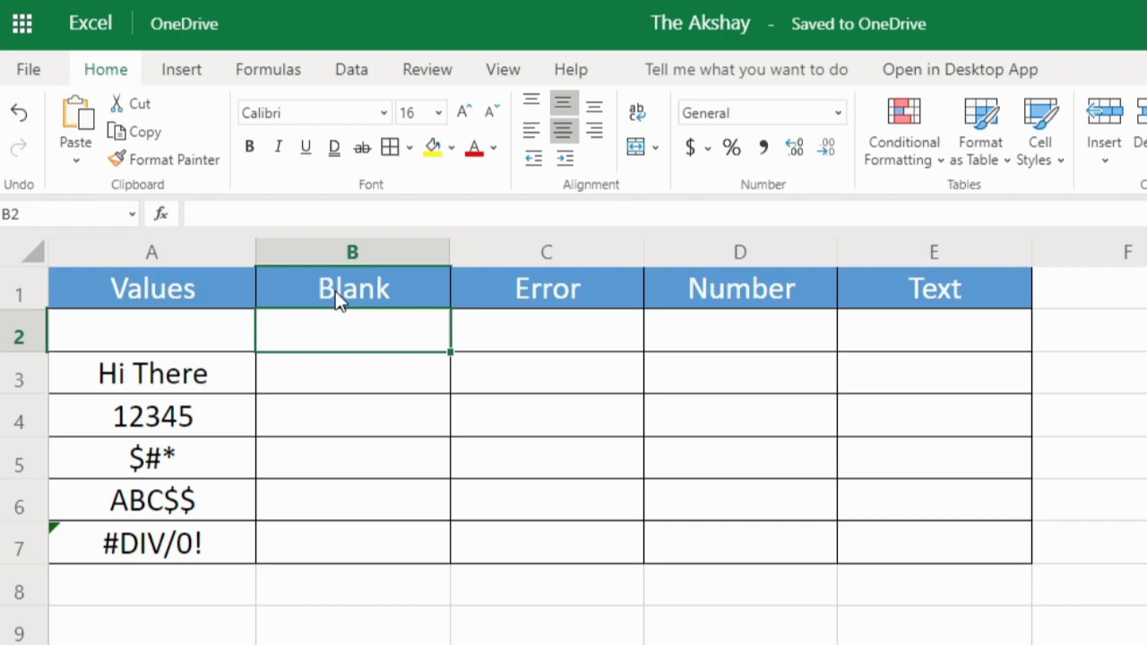
# - Enter =ISBLANK(A2) in cell B2 and copy the formula down through B7 in the Blank column
pyautogui.write('=is')
pyautogui.press('Tab')
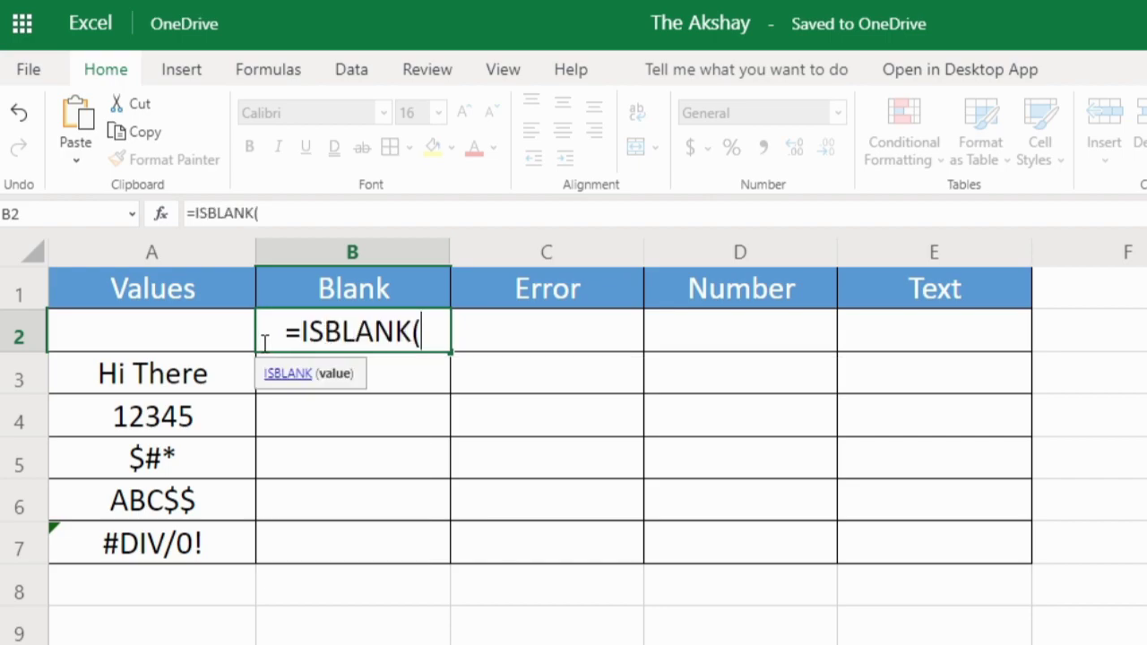
pyautogui.click(162, 345)
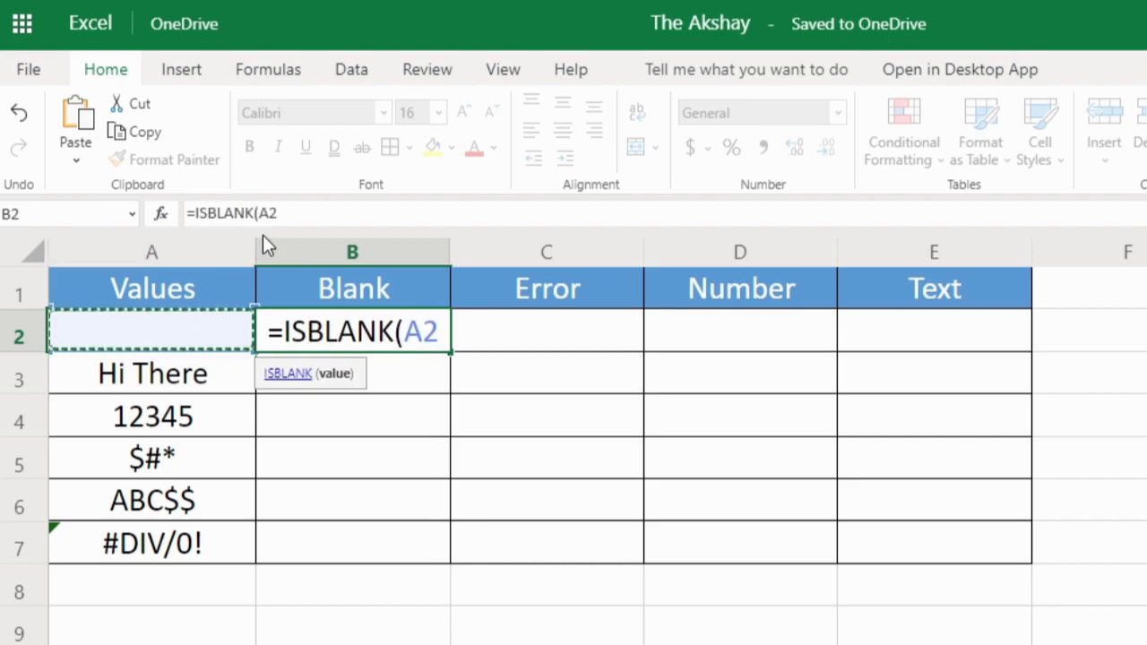
pyautogui.press('Return')
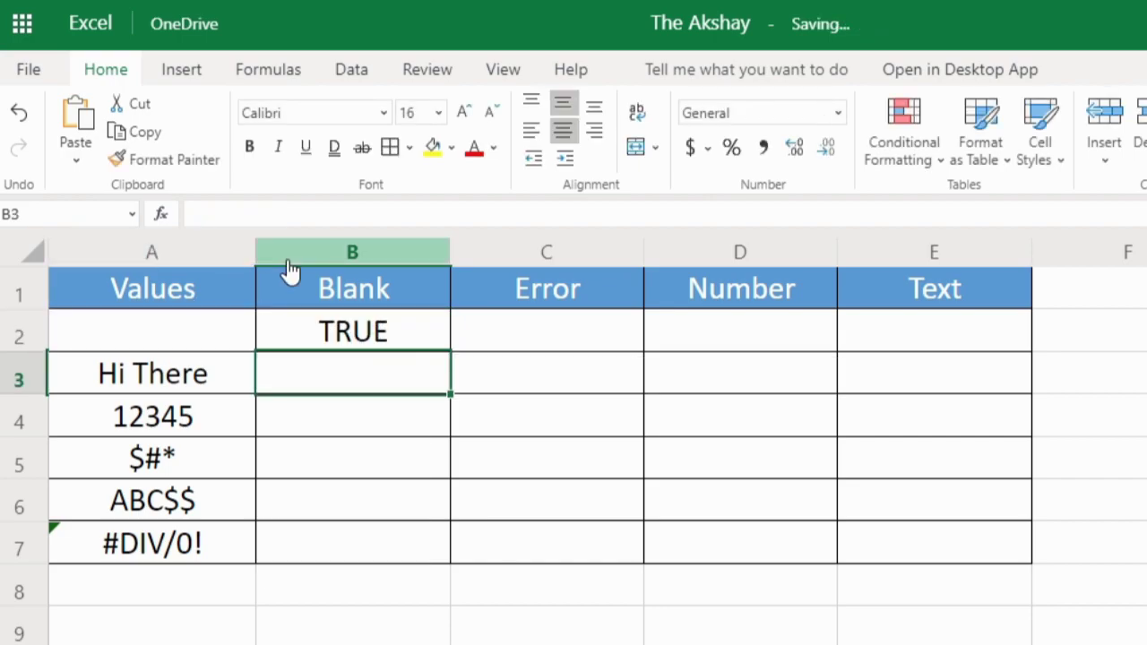
pyautogui.click(341, 329)
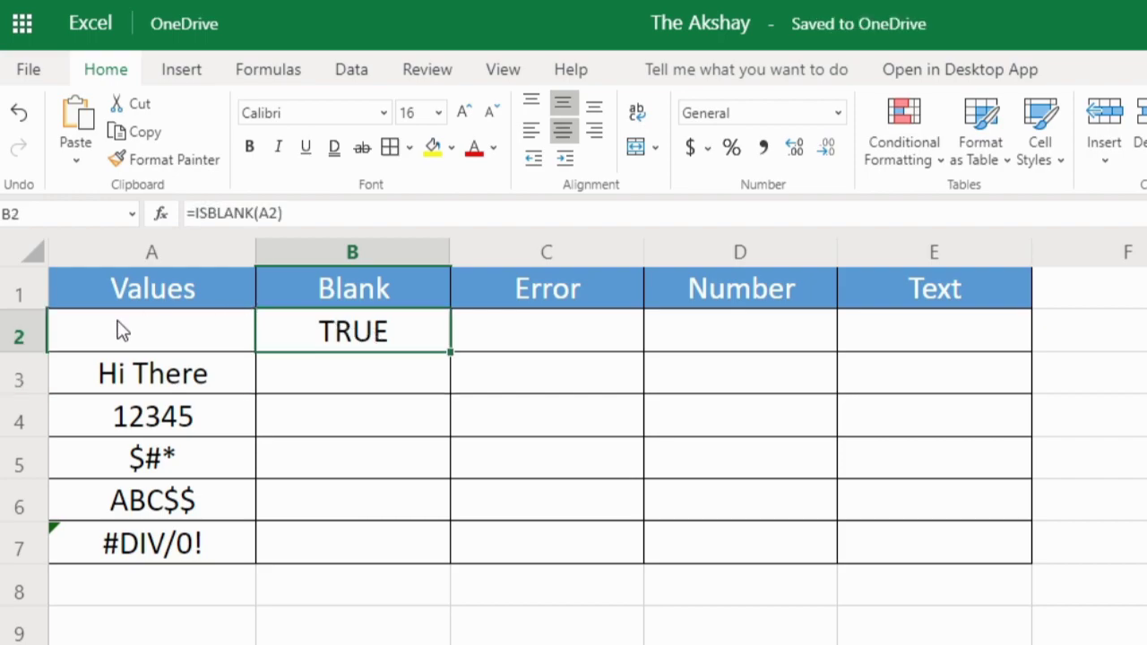
pyautogui.click(148, 344)
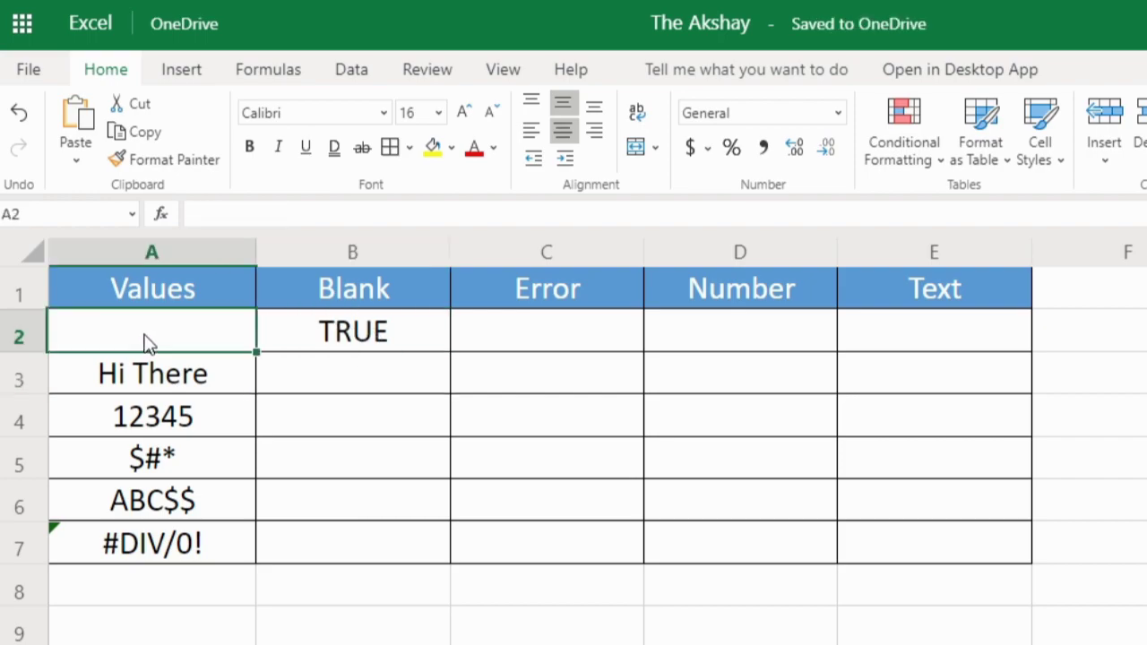
pyautogui.click(376, 345)
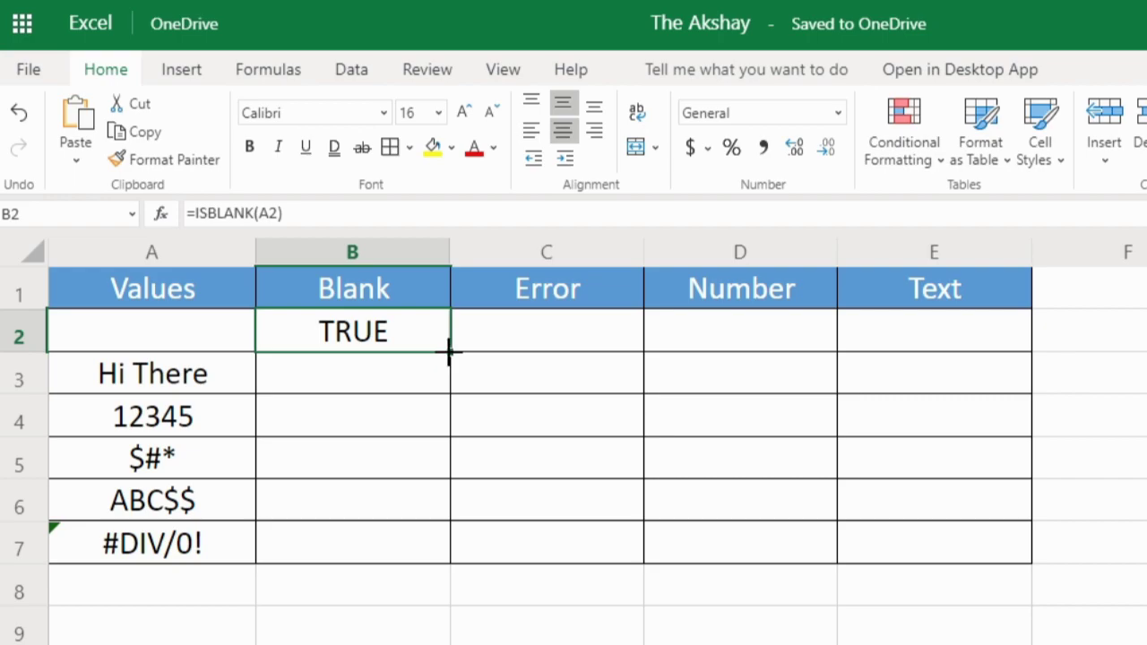
pyautogui.moveTo(449, 352); pyautogui.dragTo(435, 548)
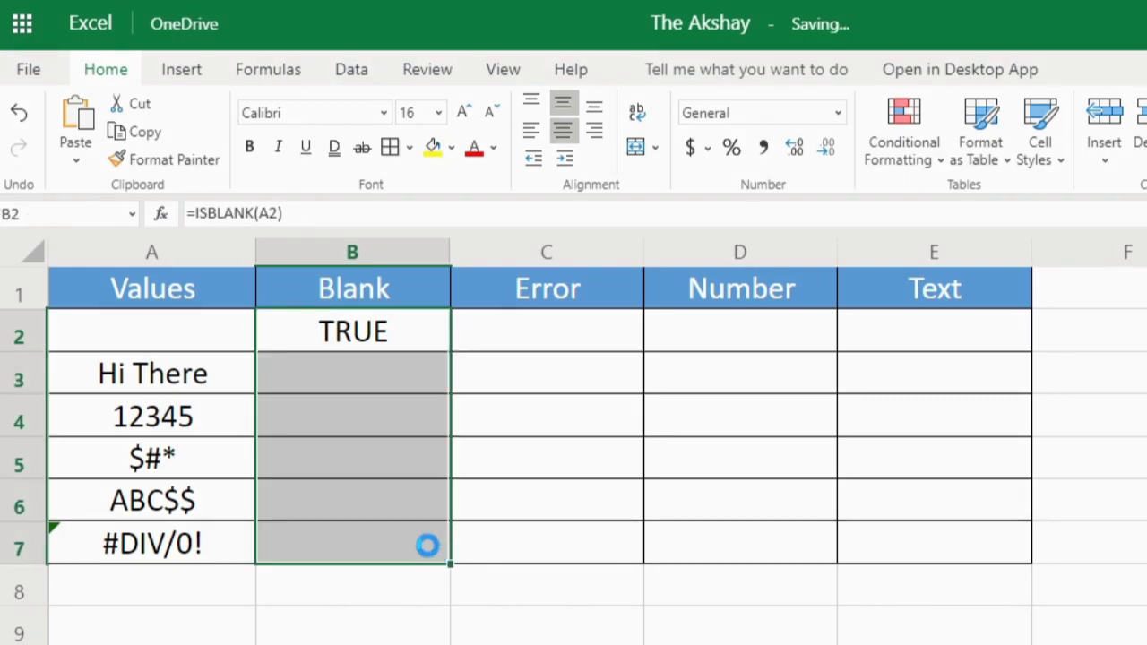
# - Compare the values in A3:A7 with their ISBLANK results in B3:B7
pyautogui.click(182, 377)
pyautogui.moveTo(199, 376); pyautogui.dragTo(182, 533)
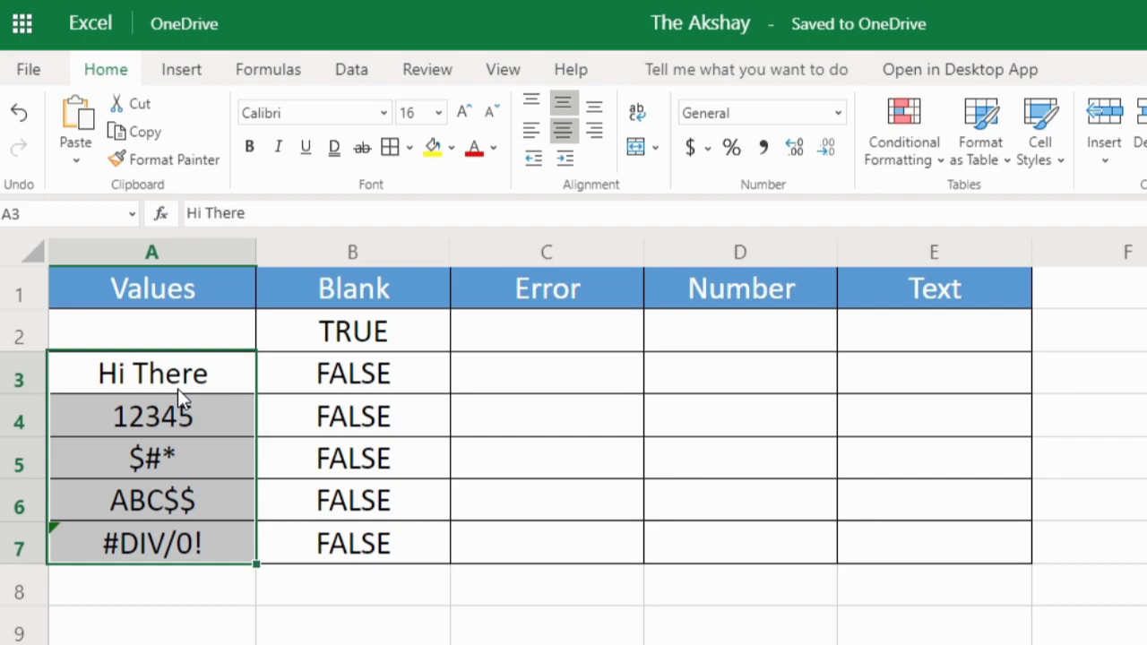
pyautogui.moveTo(371, 376); pyautogui.dragTo(371, 542)
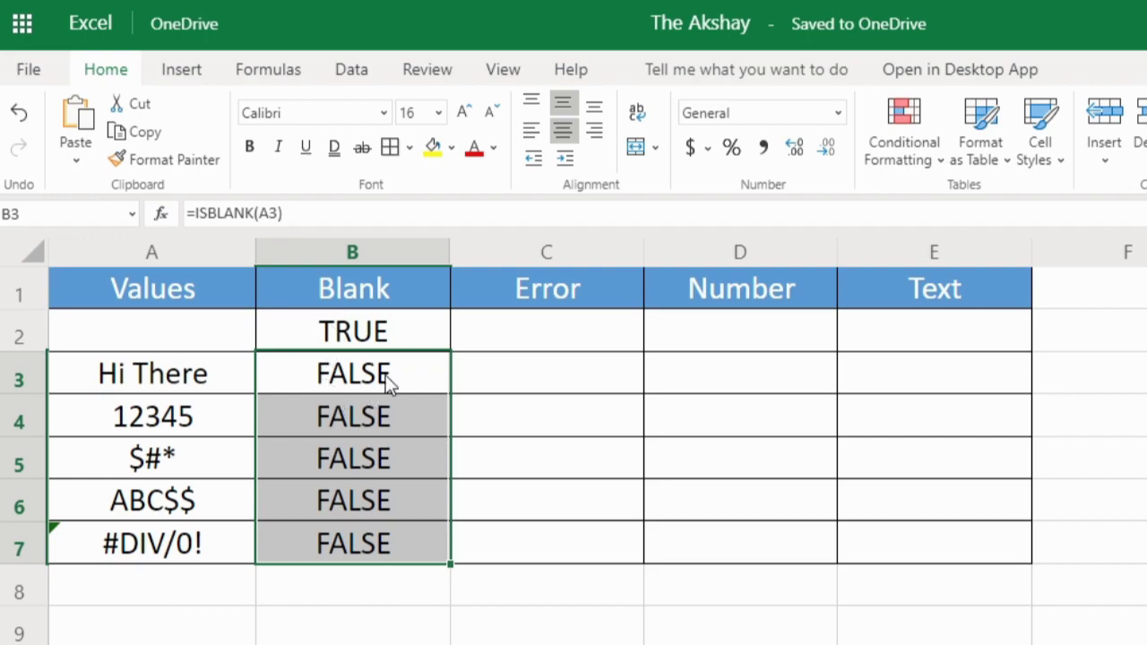
# - Enter =ISERROR(A2) in cell C2 and copy the formula down through C7 in the Error column
pyautogui.click(551, 333)
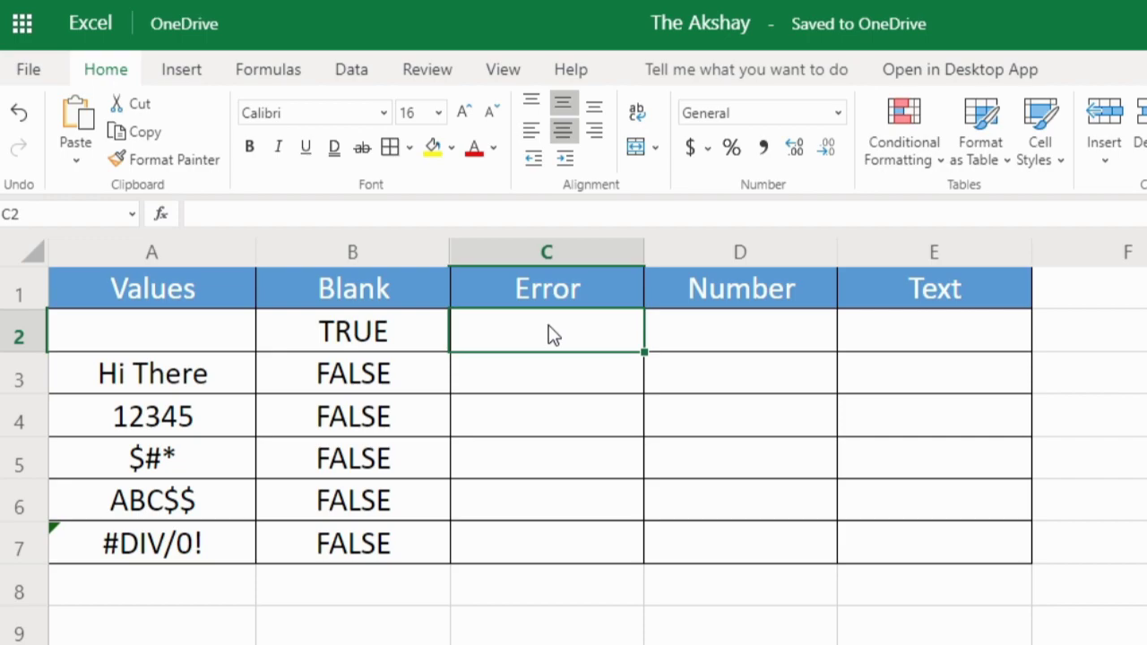
pyautogui.write('=ise')
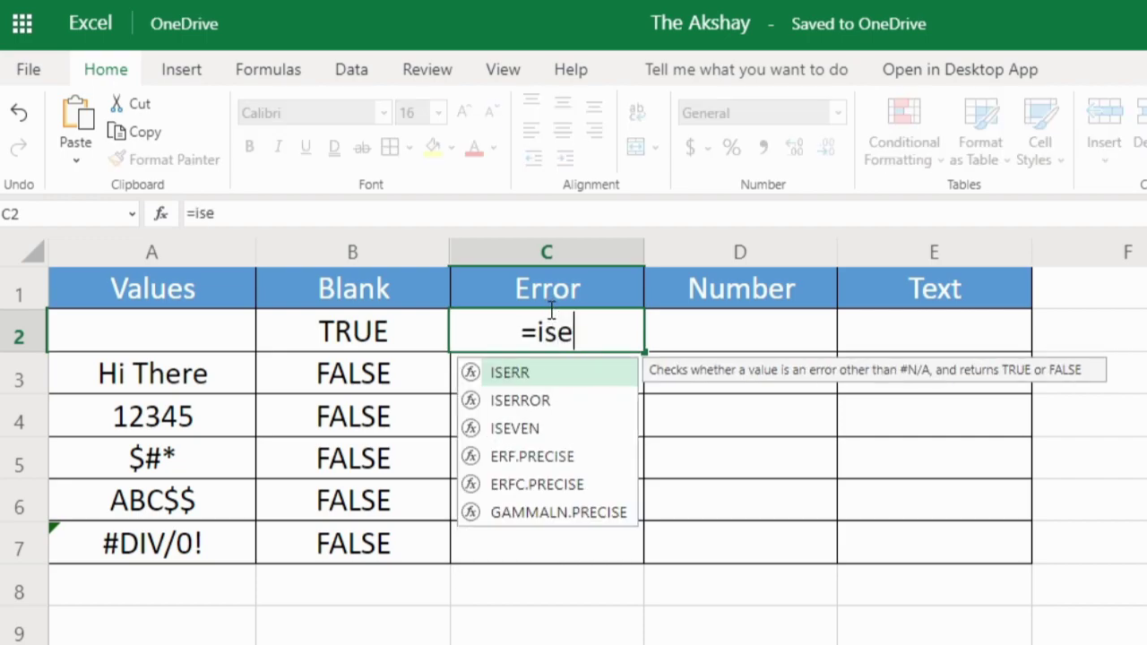
pyautogui.doubleClick(535, 400)
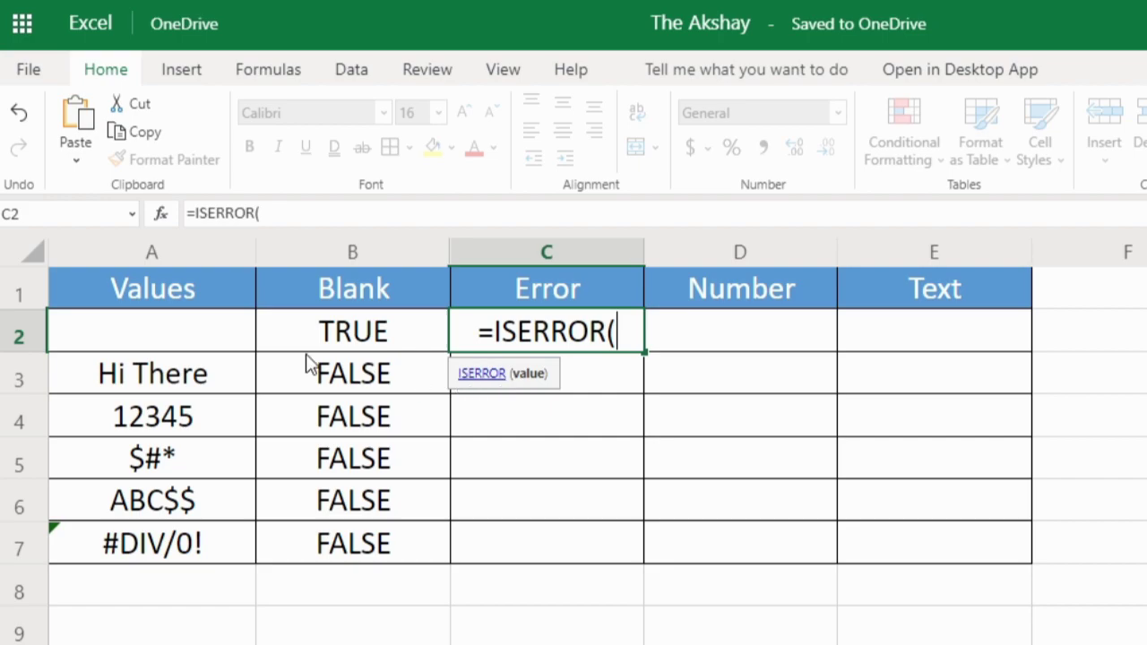
pyautogui.click(130, 318)
pyautogui.press('Return')
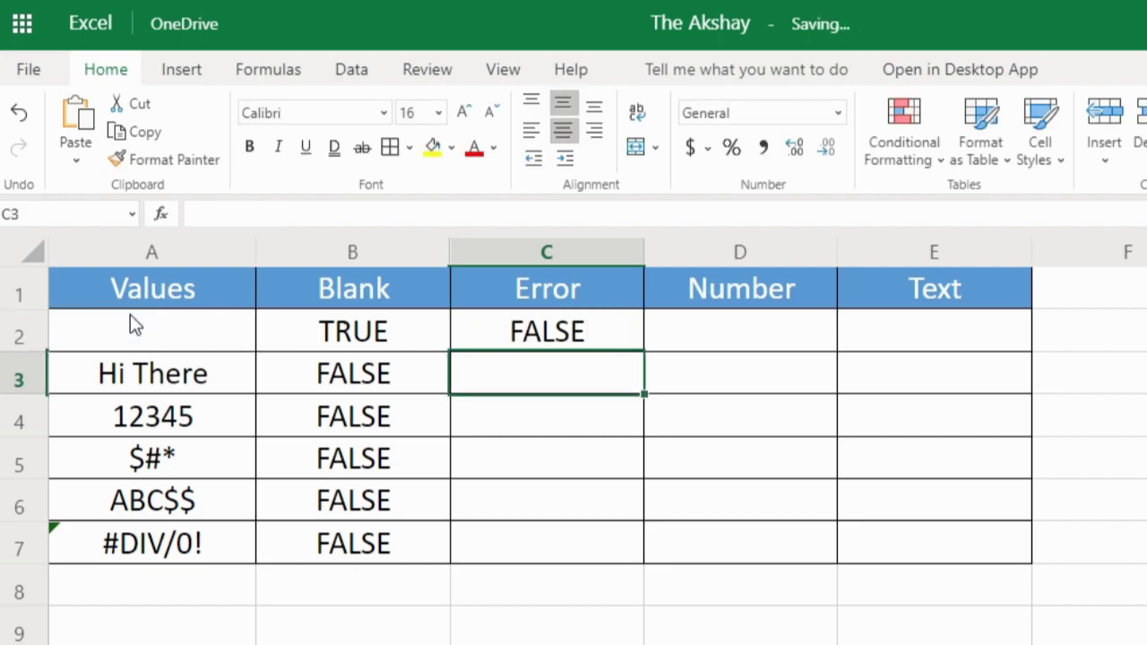
pyautogui.click(599, 331)
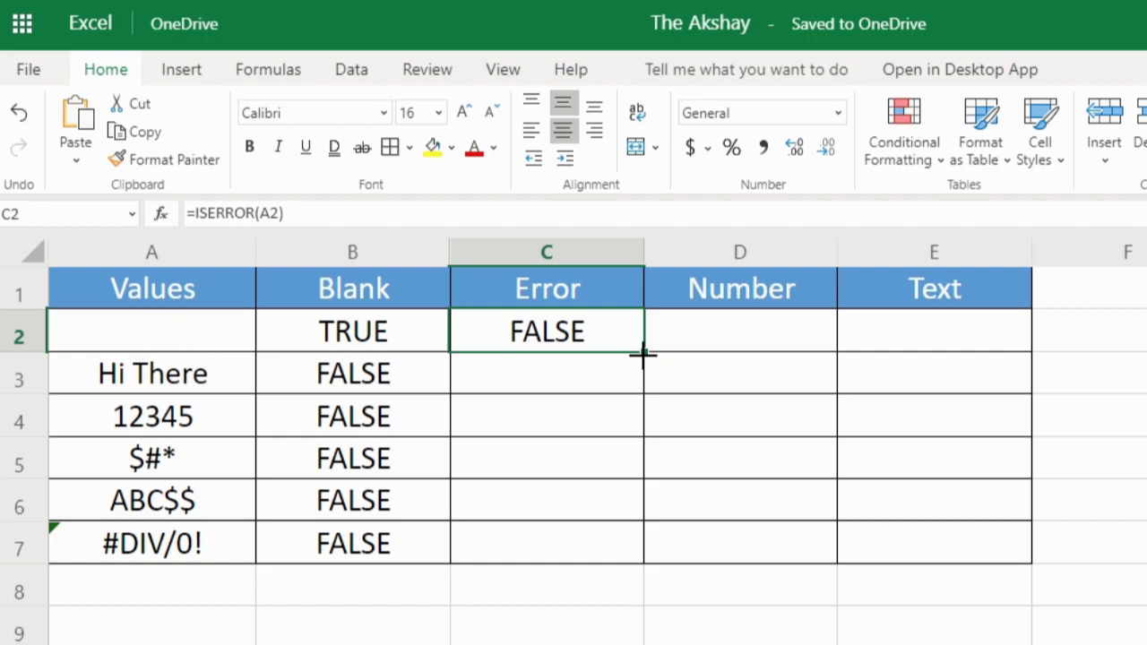
pyautogui.moveTo(640, 350); pyautogui.dragTo(619, 552)
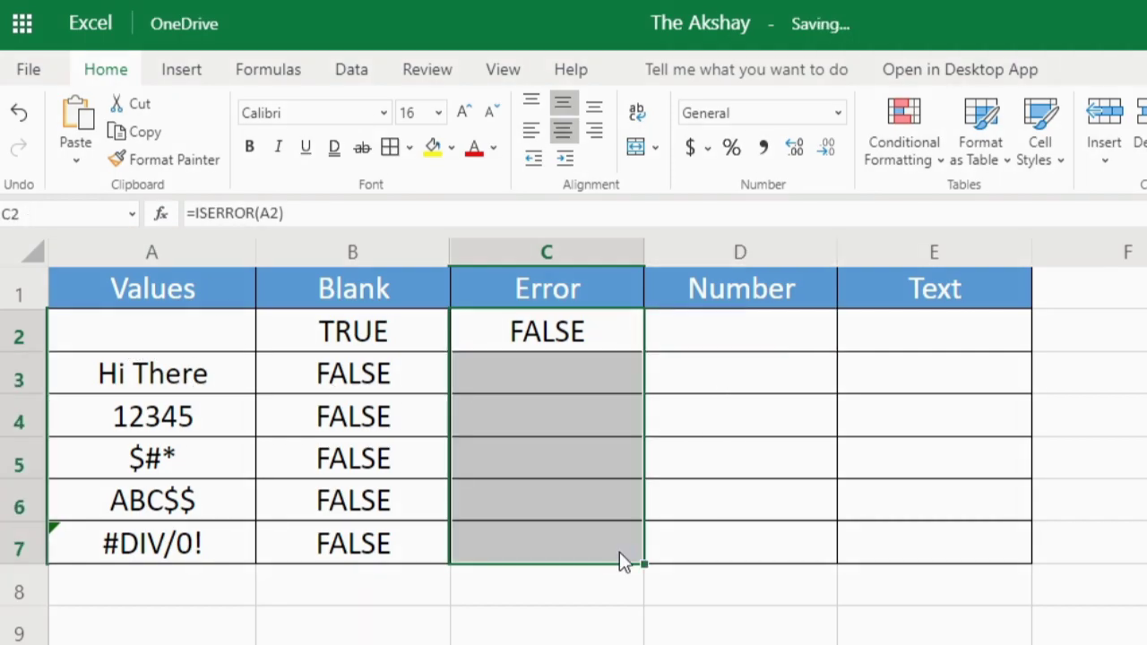
# - Examine the division formula in A7 and its ISERROR result in C7
pyautogui.click(553, 543)
pyautogui.click(130, 543)
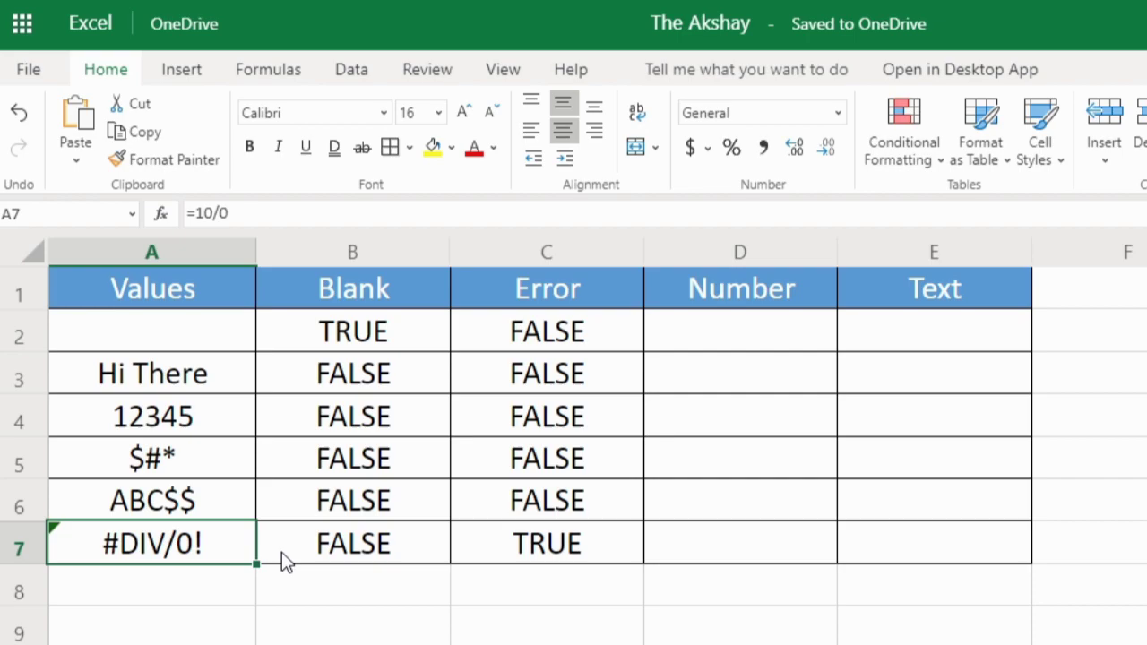
pyautogui.moveTo(281, 552); pyautogui.dragTo(561, 537)
pyautogui.click(562, 537)
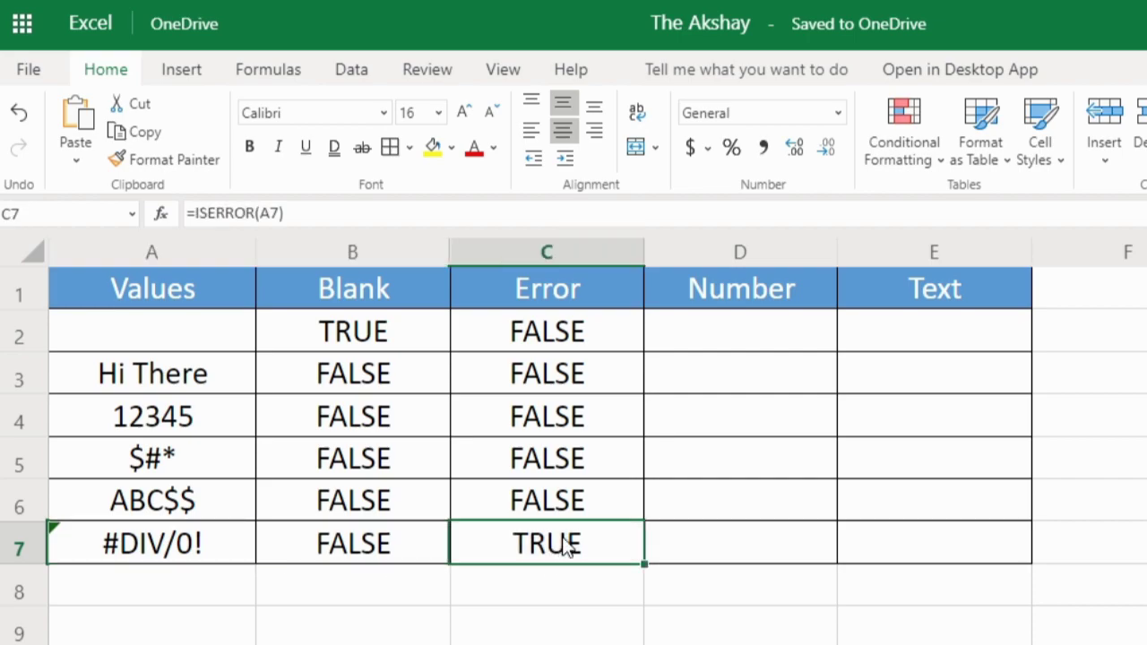
pyautogui.click(159, 549)
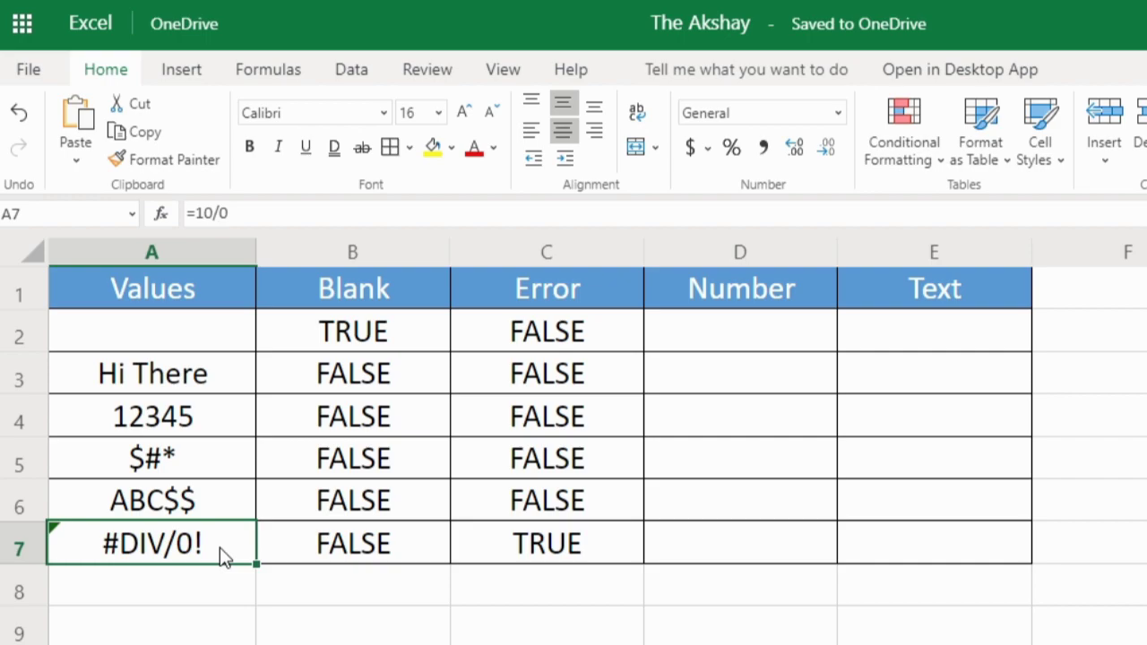
pyautogui.click(611, 547)
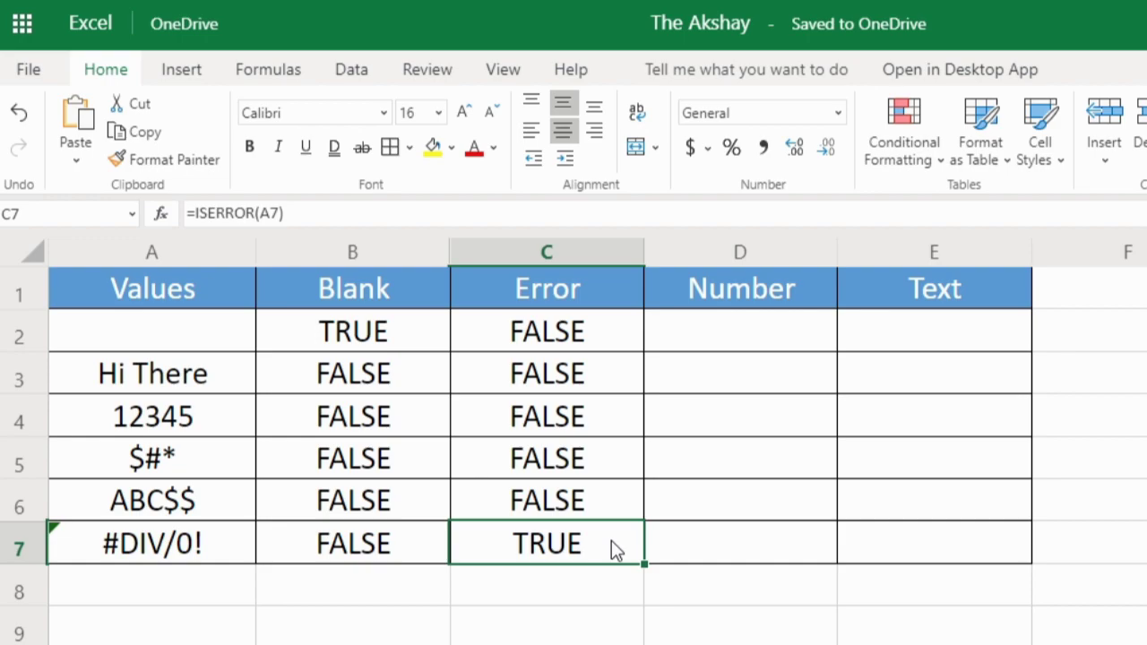
# - Enter =ISNUMBER(A2) in cell D2 and copy the formula down through D7 in the Number column
pyautogui.click(735, 331)
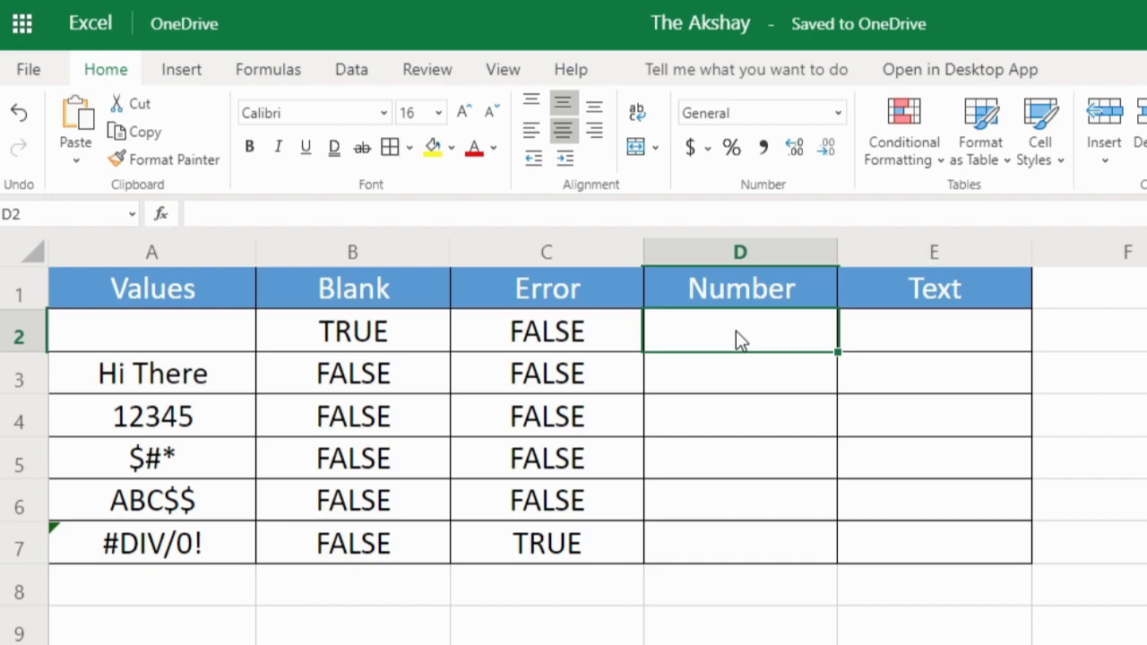
pyautogui.write('=isn')
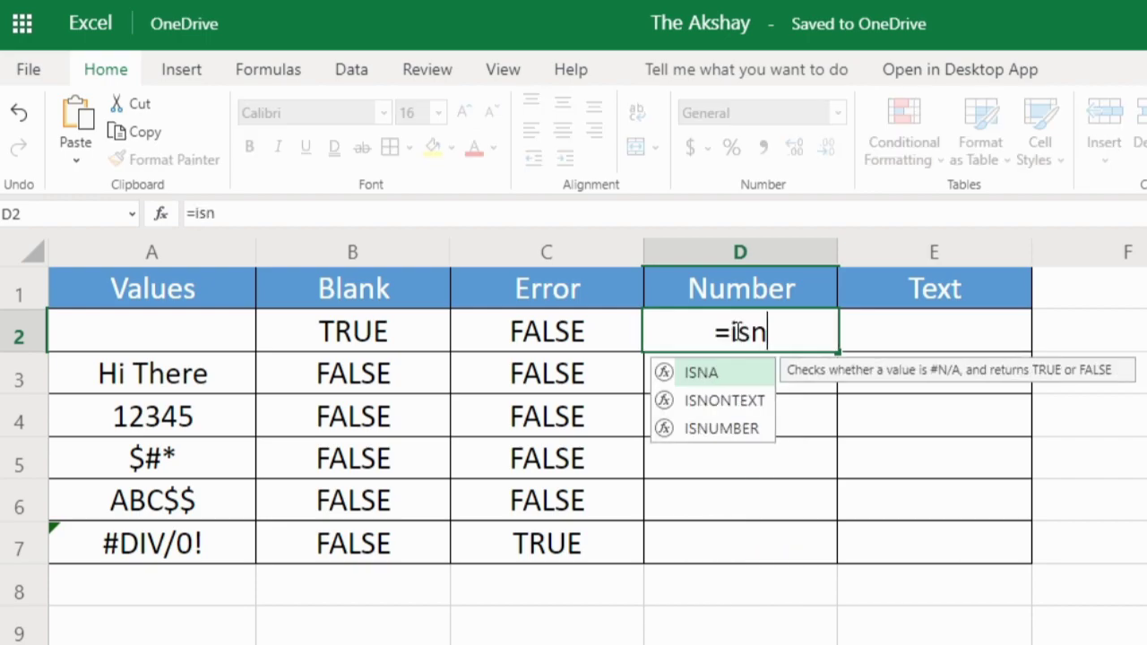
pyautogui.press('Down')
pyautogui.press('Down')
pyautogui.press('Tab')
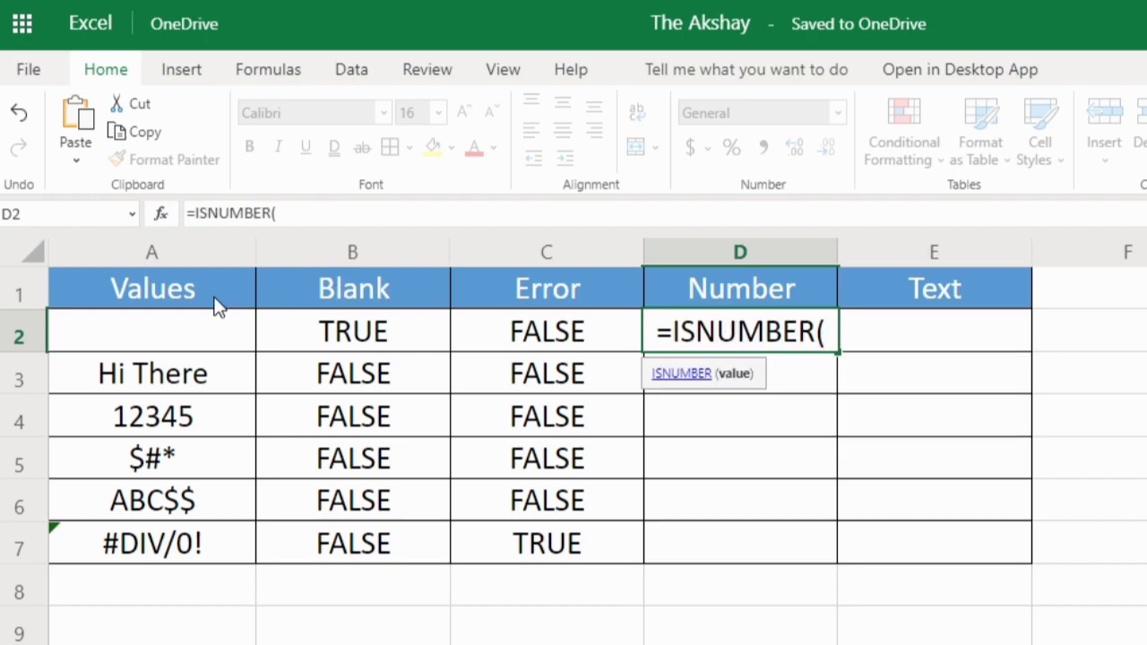
pyautogui.click(212, 328)
pyautogui.press('Return')
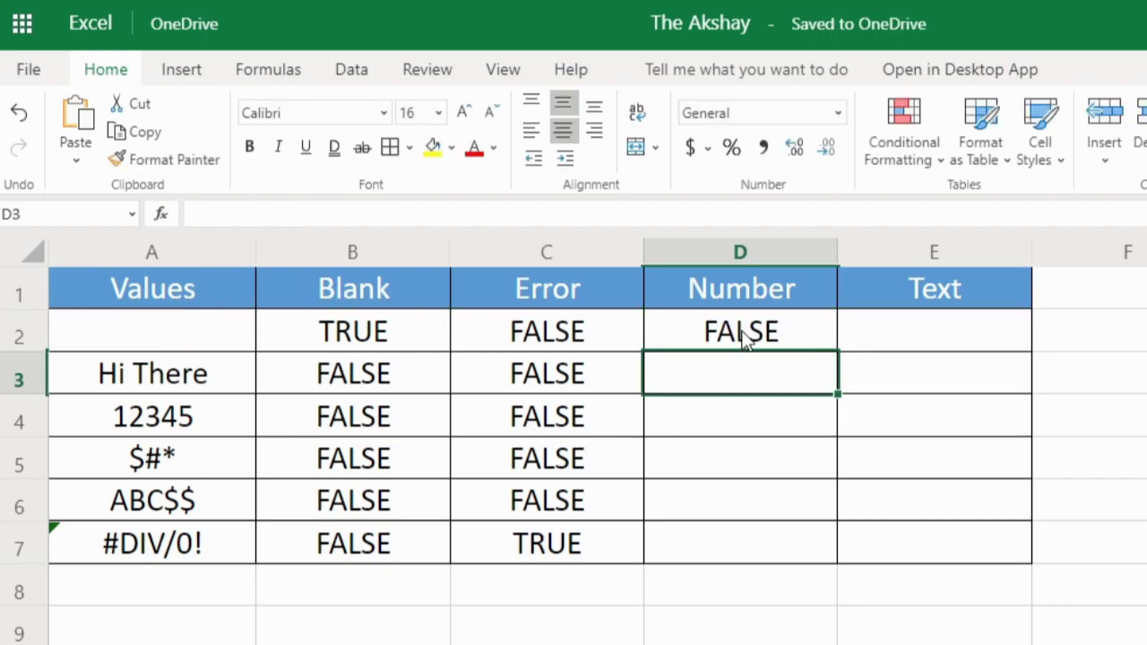
pyautogui.click(743, 336)
pyautogui.moveTo(837, 350); pyautogui.dragTo(814, 548)
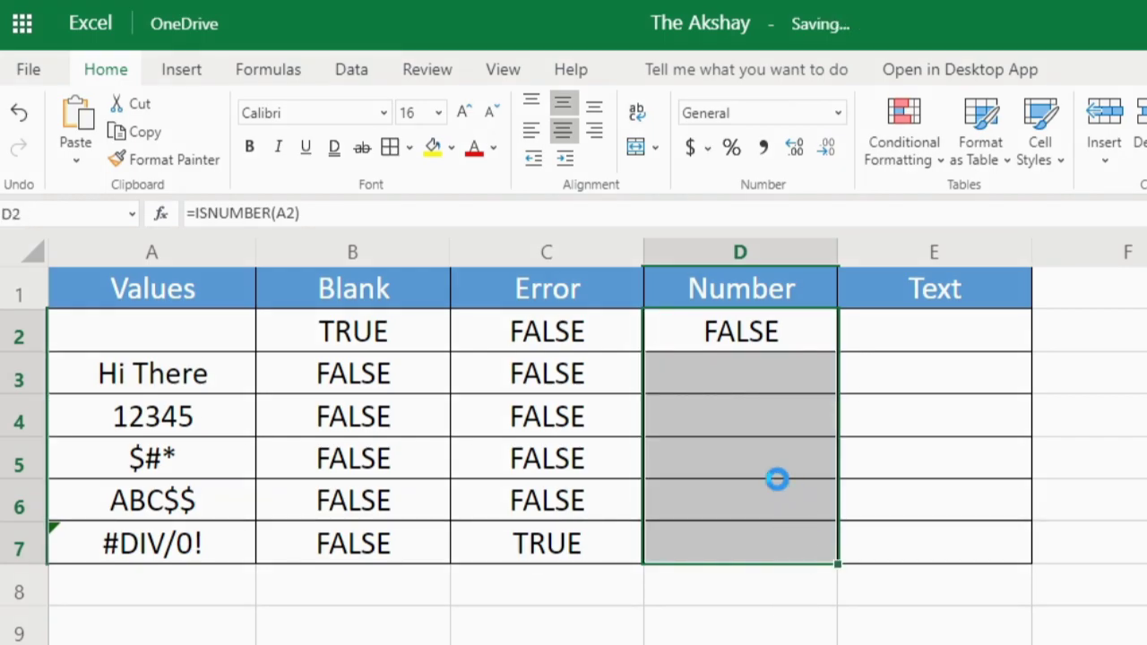
# - Compare the ISNUMBER results in column D with the entries in the Values column, particularly row 4
pyautogui.click(769, 483)
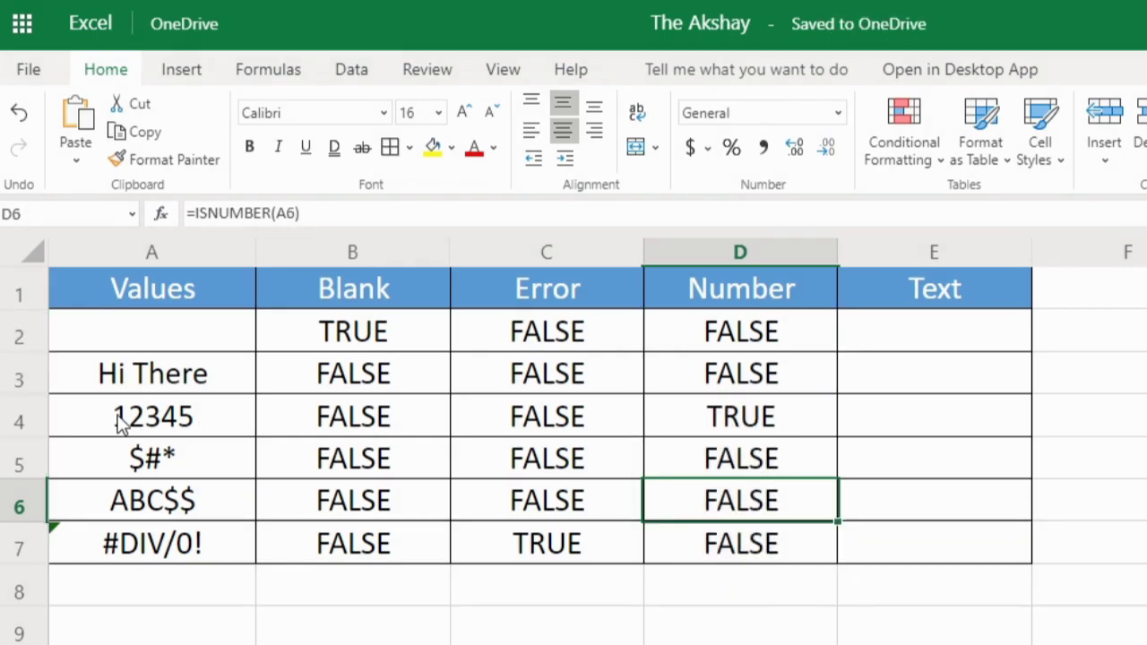
pyautogui.moveTo(121, 422); pyautogui.dragTo(803, 434)
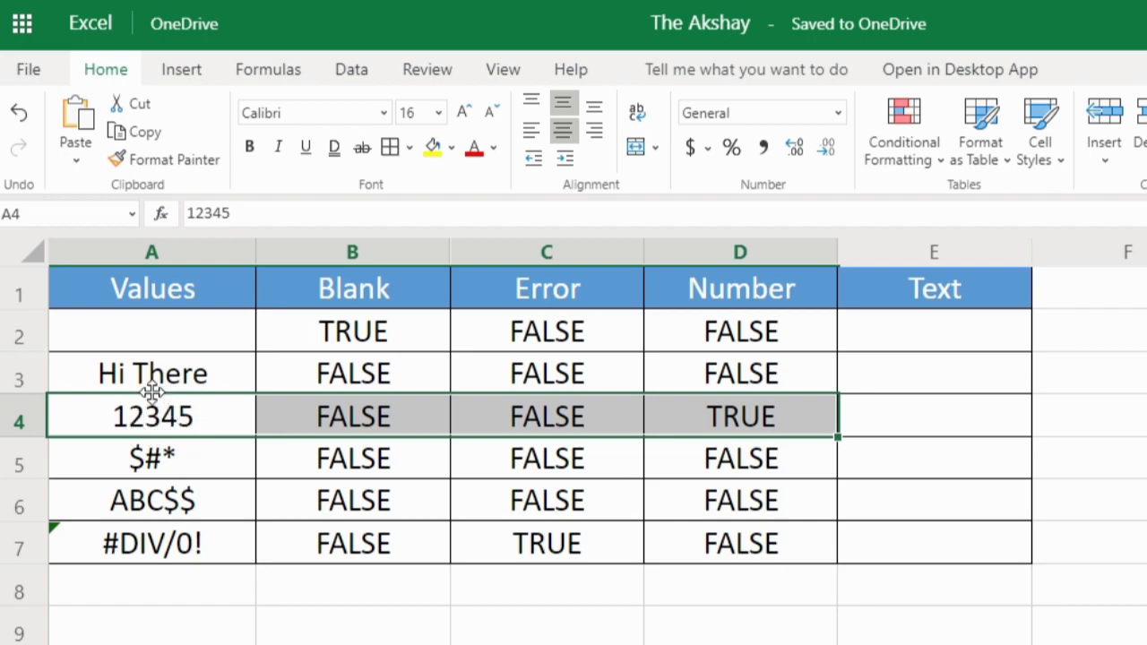
pyautogui.moveTo(179, 328); pyautogui.dragTo(197, 386)
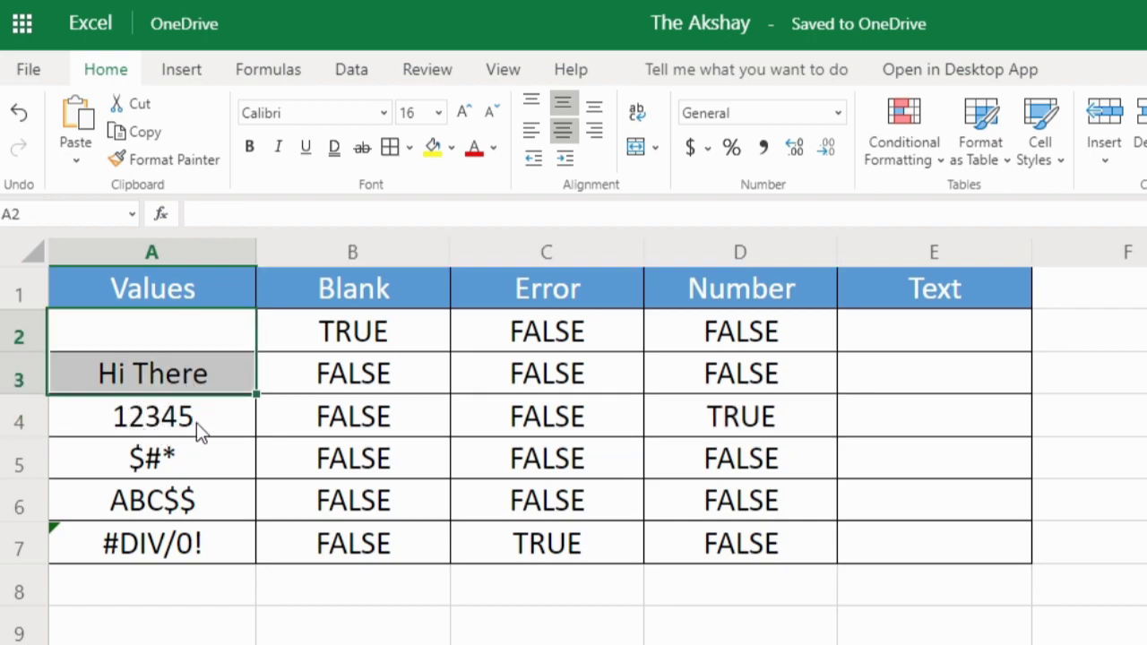
pyautogui.moveTo(186, 459); pyautogui.dragTo(183, 557)
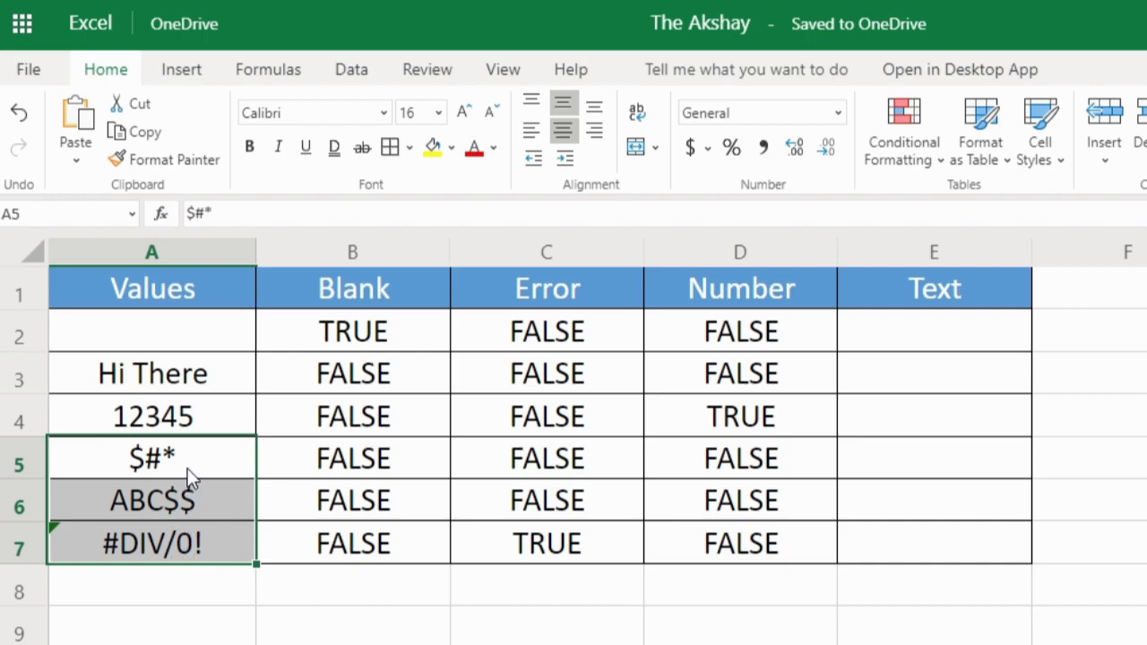
pyautogui.moveTo(789, 464); pyautogui.dragTo(792, 555)
pyautogui.moveTo(744, 414); pyautogui.dragTo(173, 402)
pyautogui.click(199, 414)
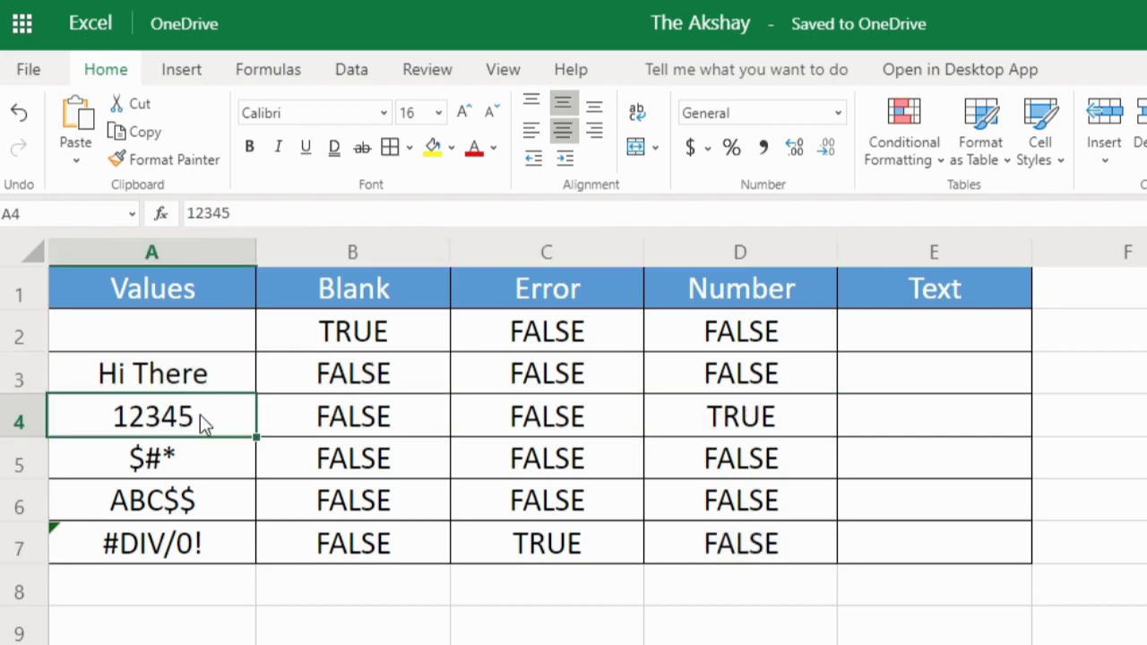
# - Enter =ISTEXT(A2) in cell E2 and copy the formula down through E7 in the Text column
pyautogui.click(946, 328)
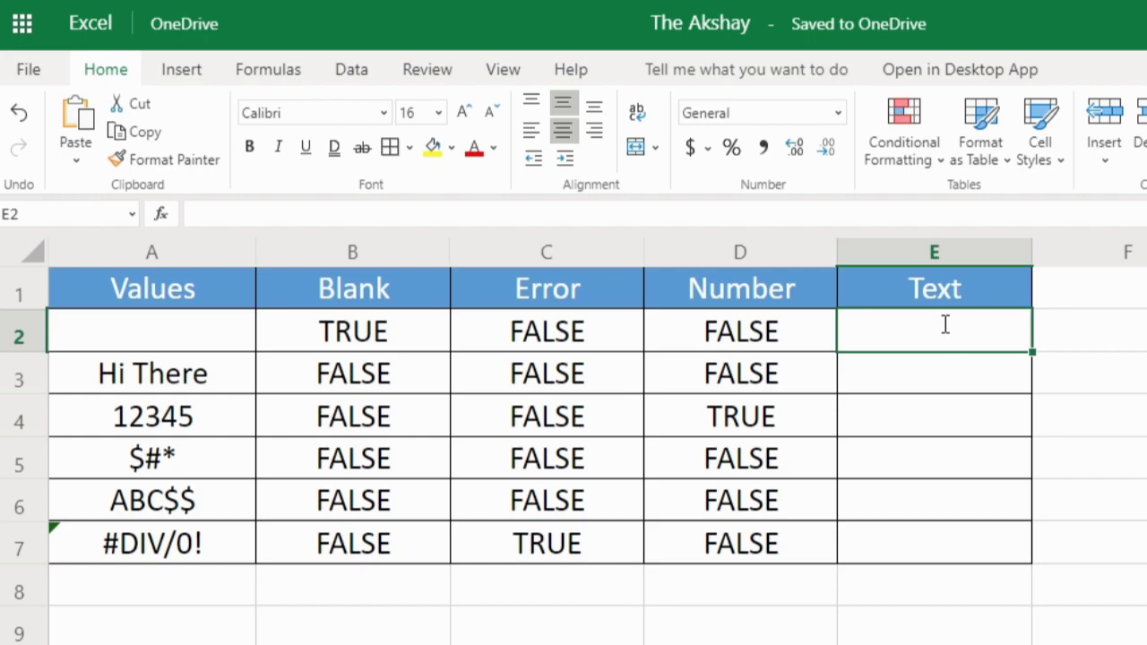
pyautogui.write('=iste')
pyautogui.press('Tab')
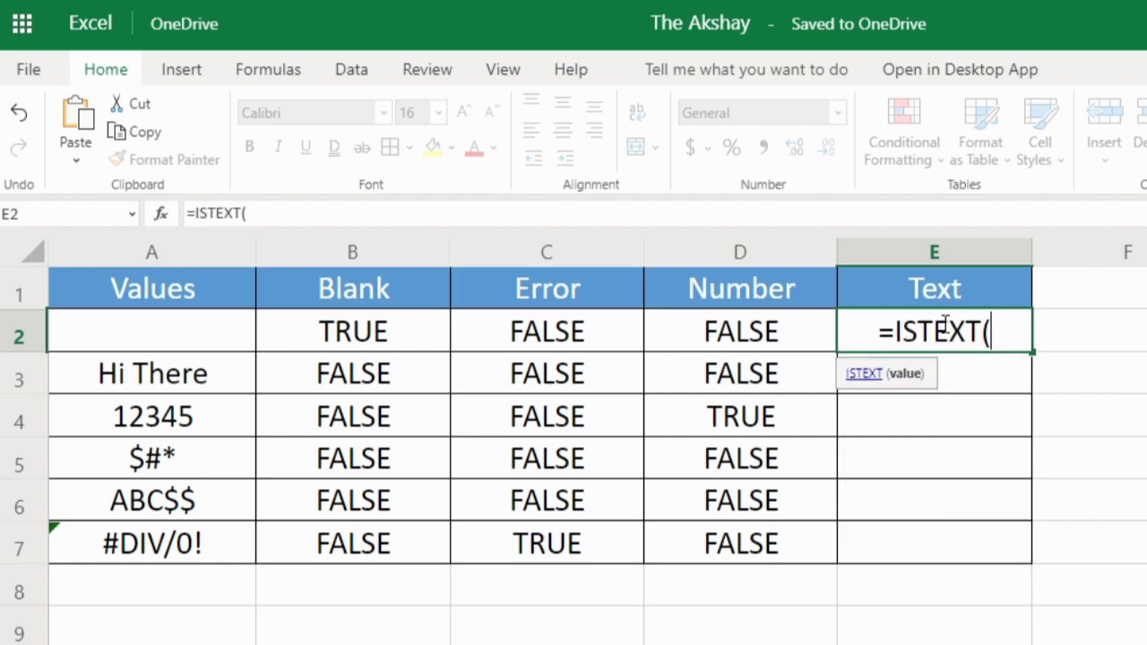
pyautogui.click(190, 314)
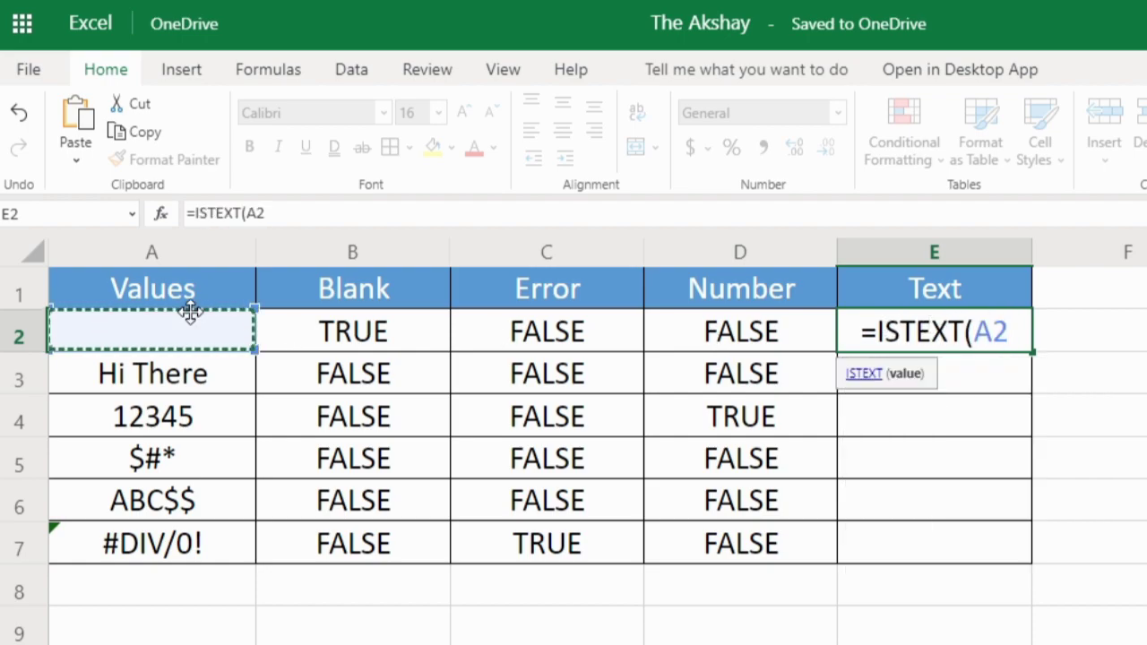
pyautogui.press('Return')
pyautogui.click(1018, 336)
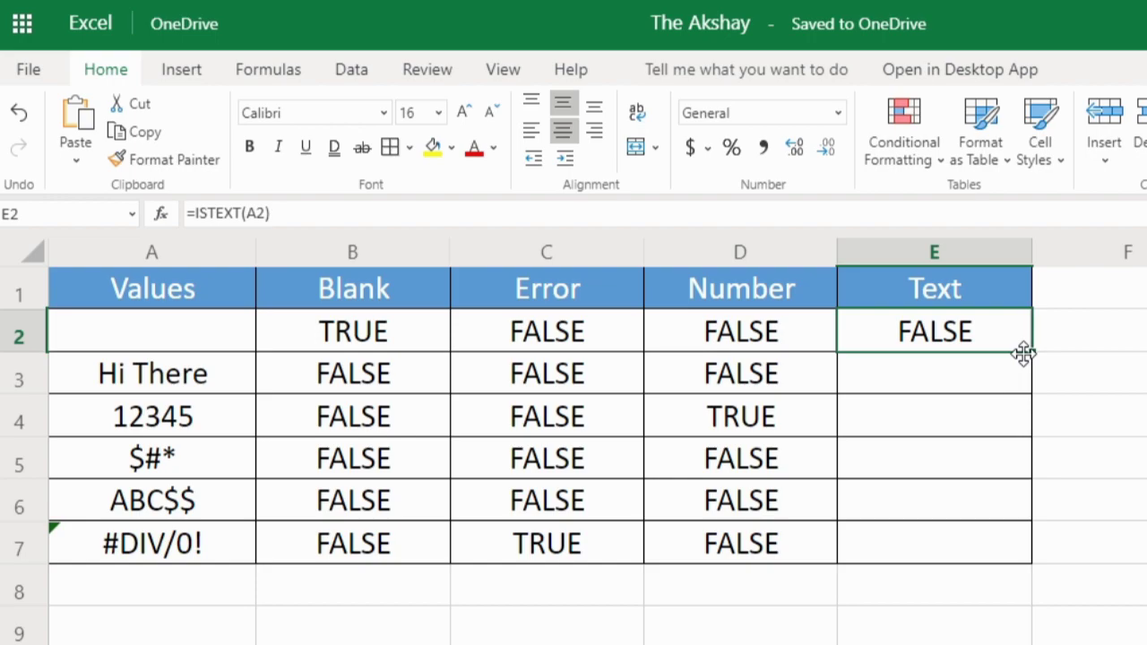
pyautogui.moveTo(1031, 351); pyautogui.dragTo(1030, 540)
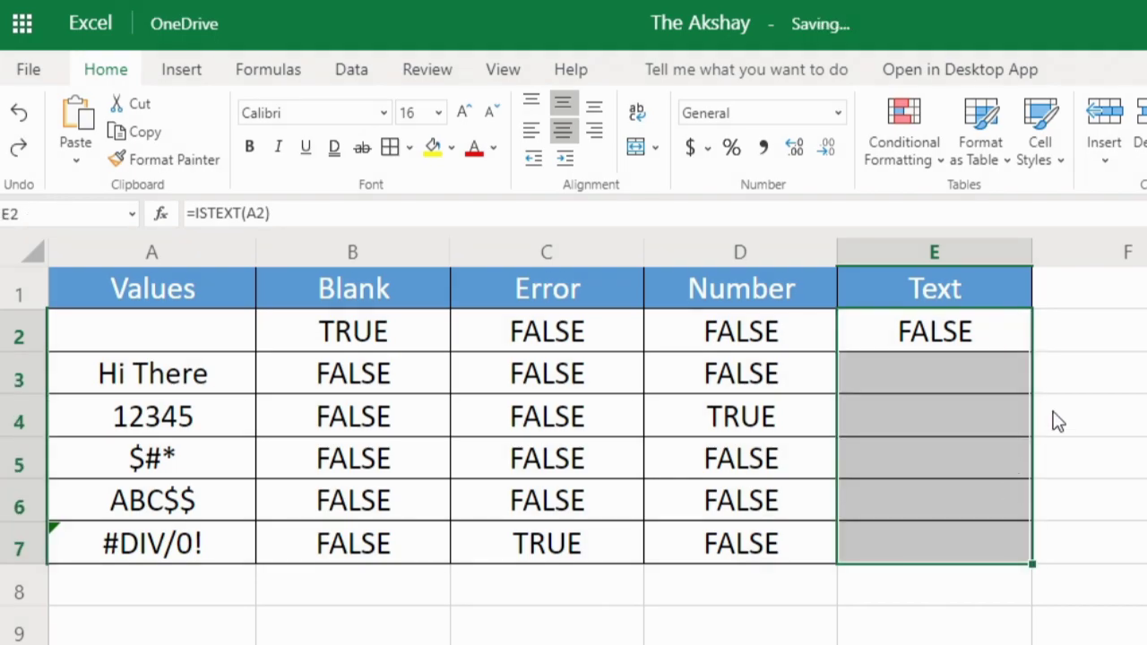
pyautogui.click(960, 341)
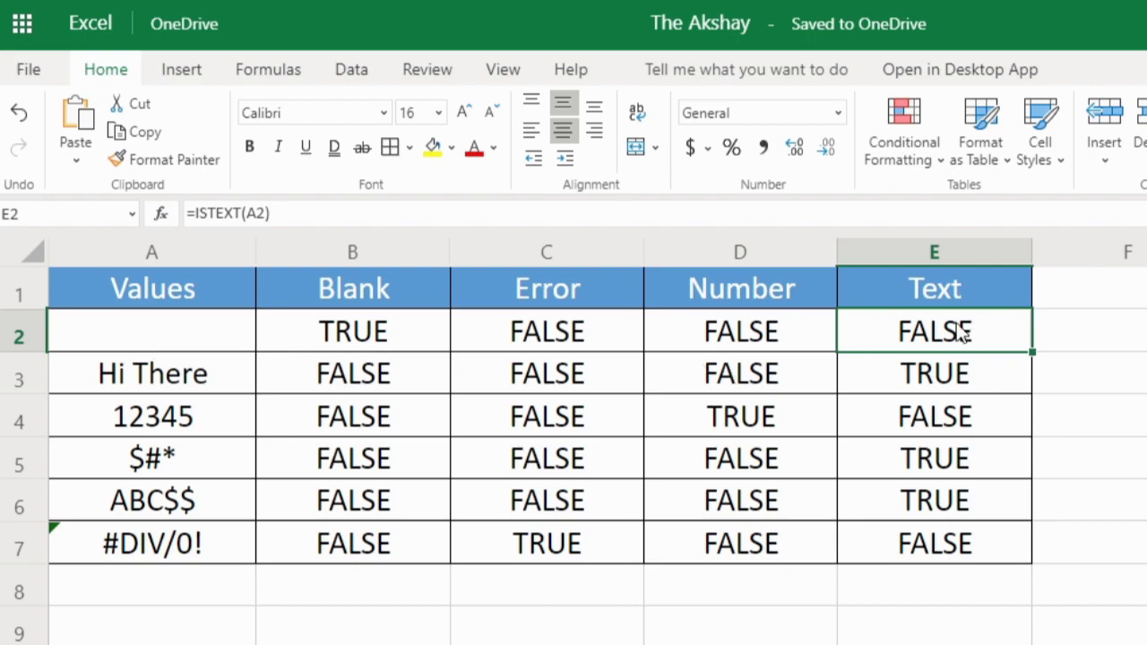
# - Compare the ISTEXT results in column E with the entries in the Values column, row by row from 2 to 7
pyautogui.click(147, 338)
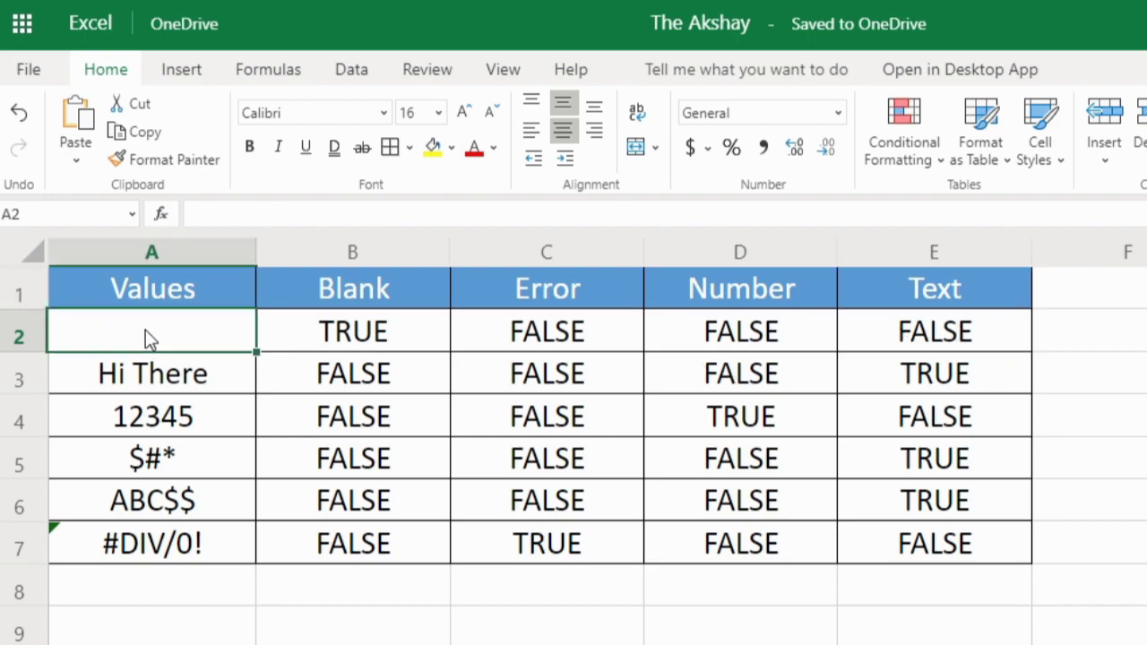
pyautogui.click(988, 387)
pyautogui.click(125, 382)
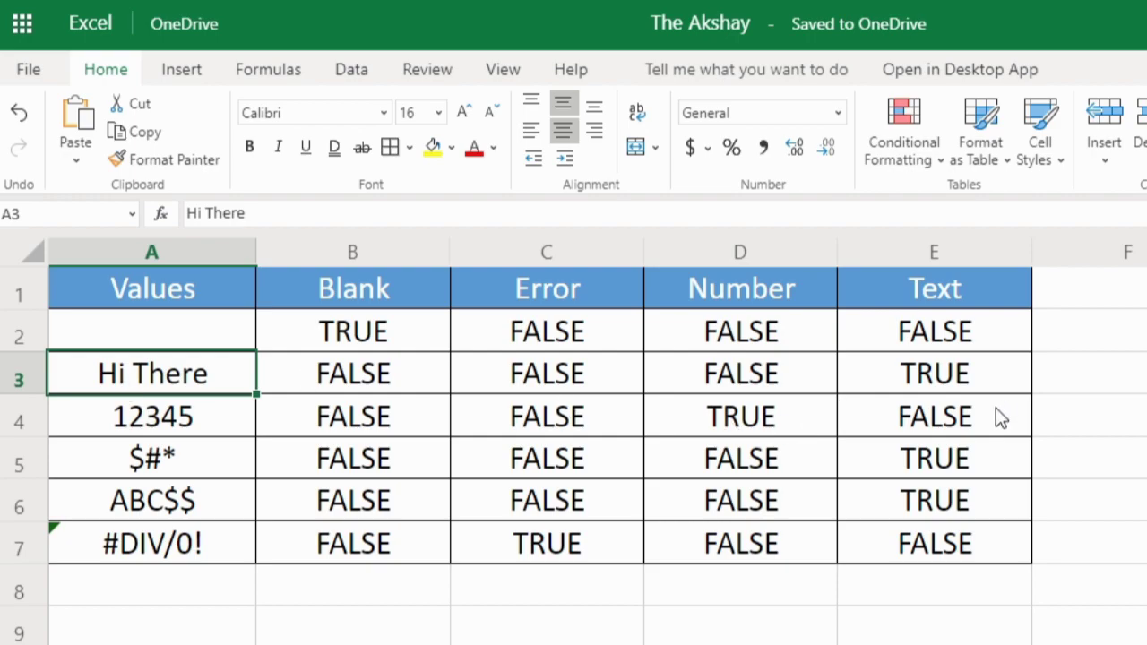
pyautogui.click(939, 418)
pyautogui.click(187, 431)
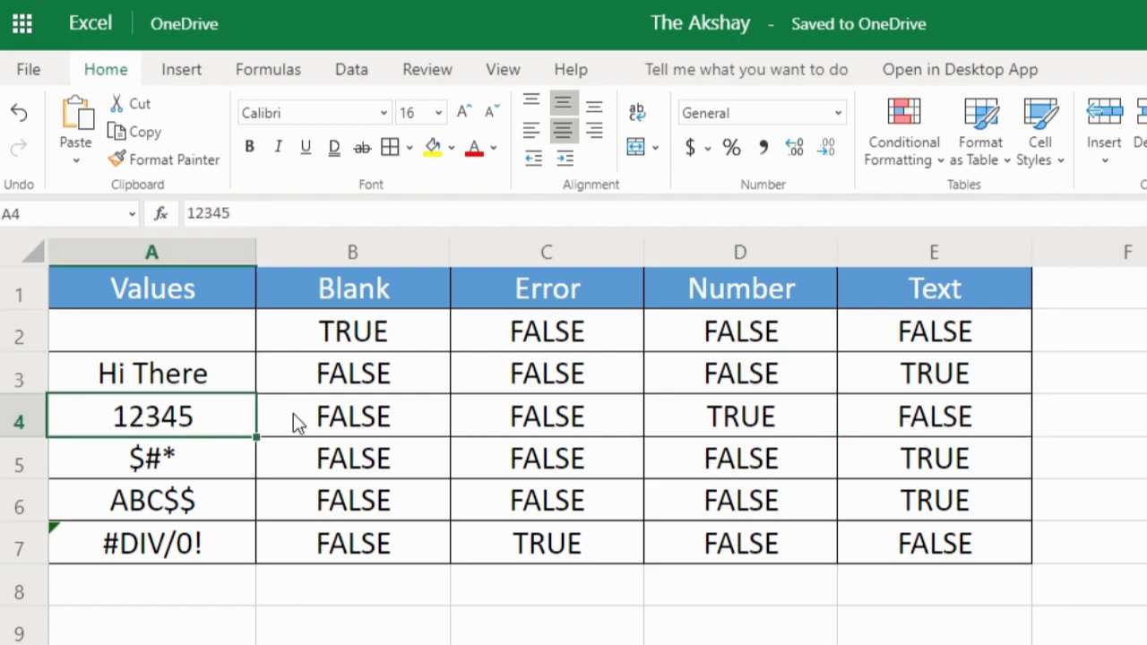
pyautogui.click(953, 421)
pyautogui.moveTo(953, 464); pyautogui.dragTo(955, 510)
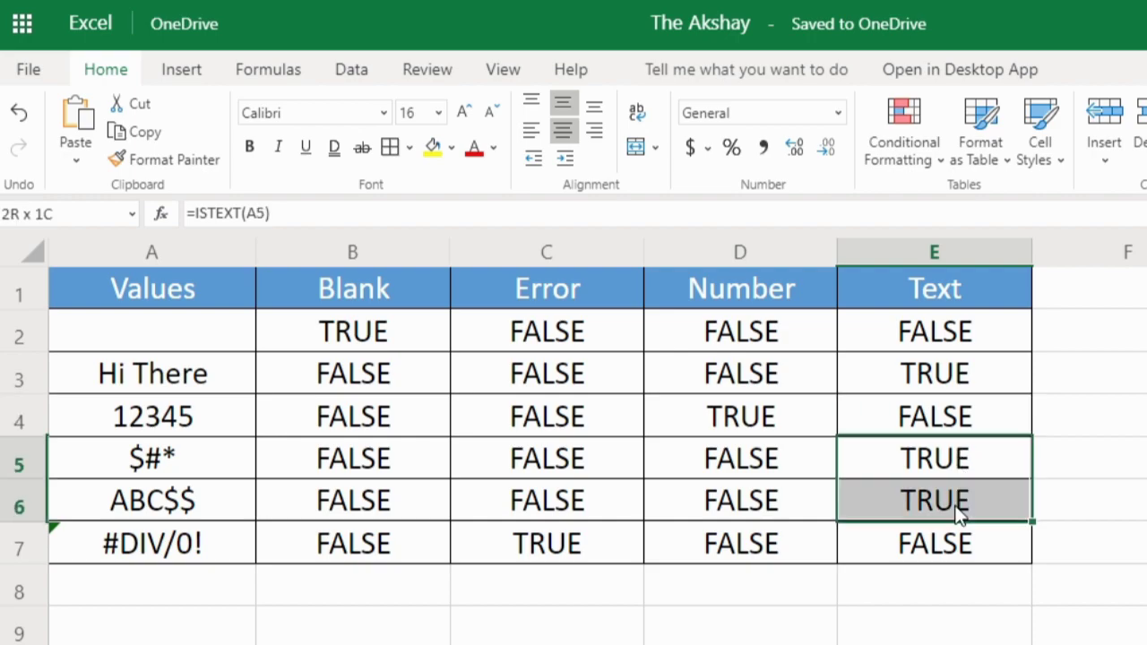
pyautogui.moveTo(174, 450); pyautogui.dragTo(180, 502)
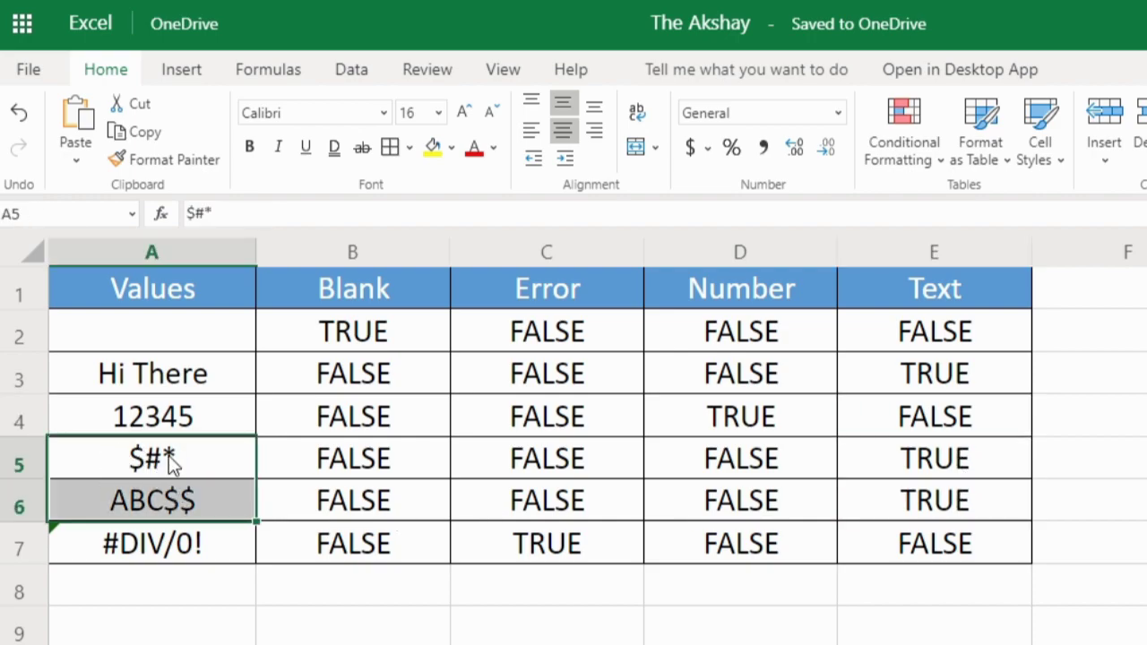
pyautogui.click(190, 457)
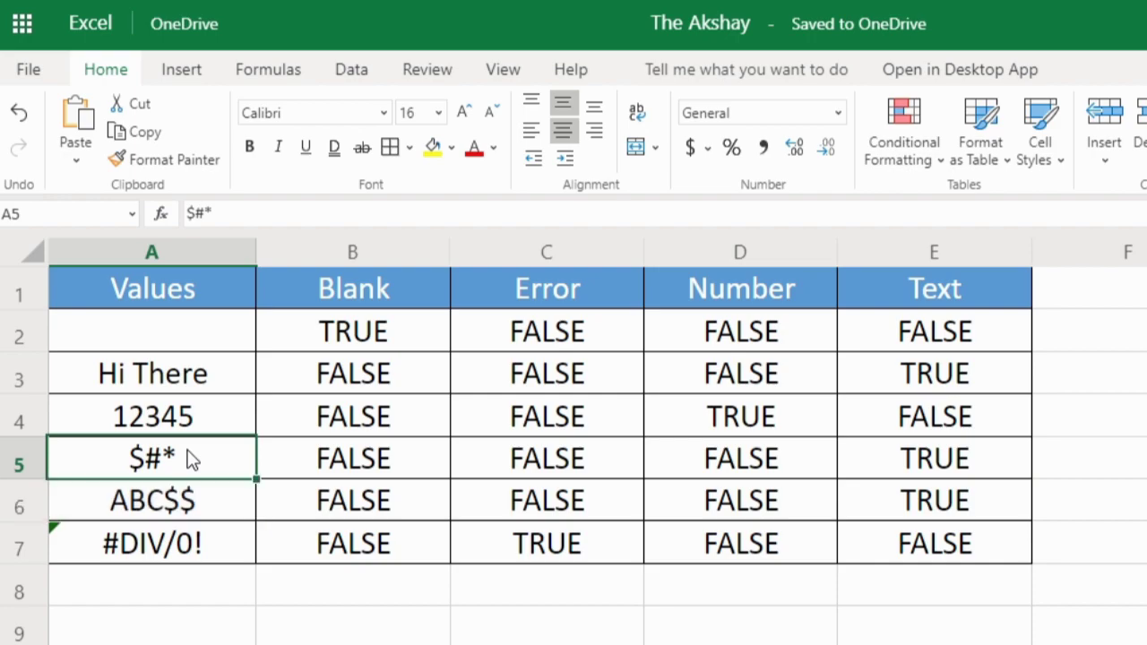
pyautogui.click(169, 508)
pyautogui.click(174, 553)
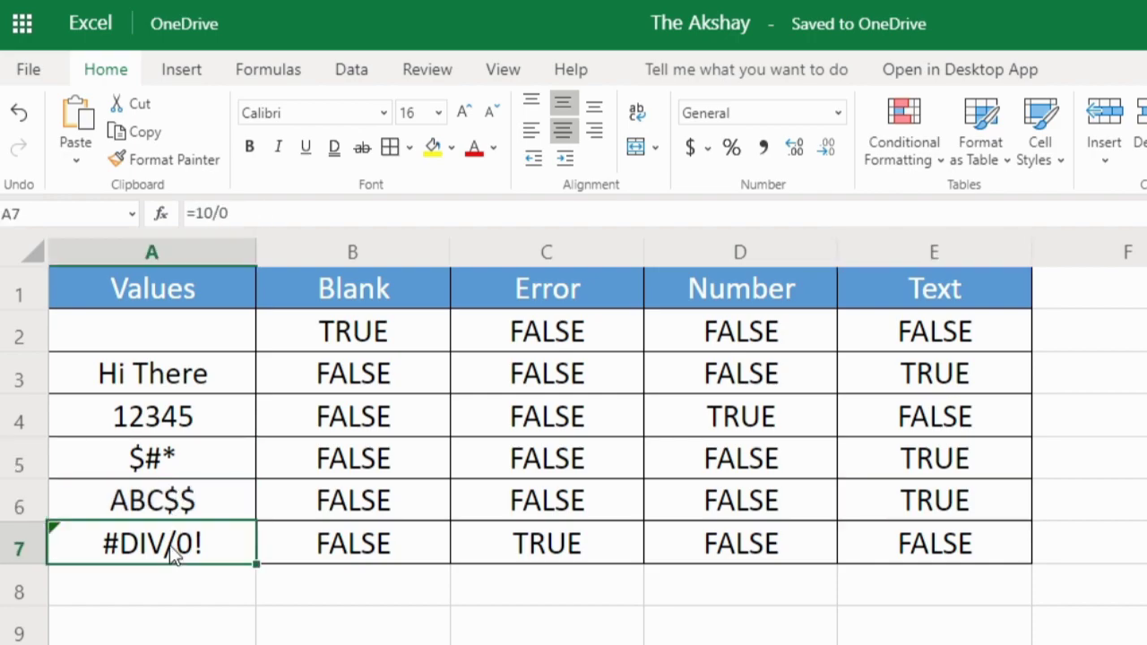
pyautogui.click(979, 548)
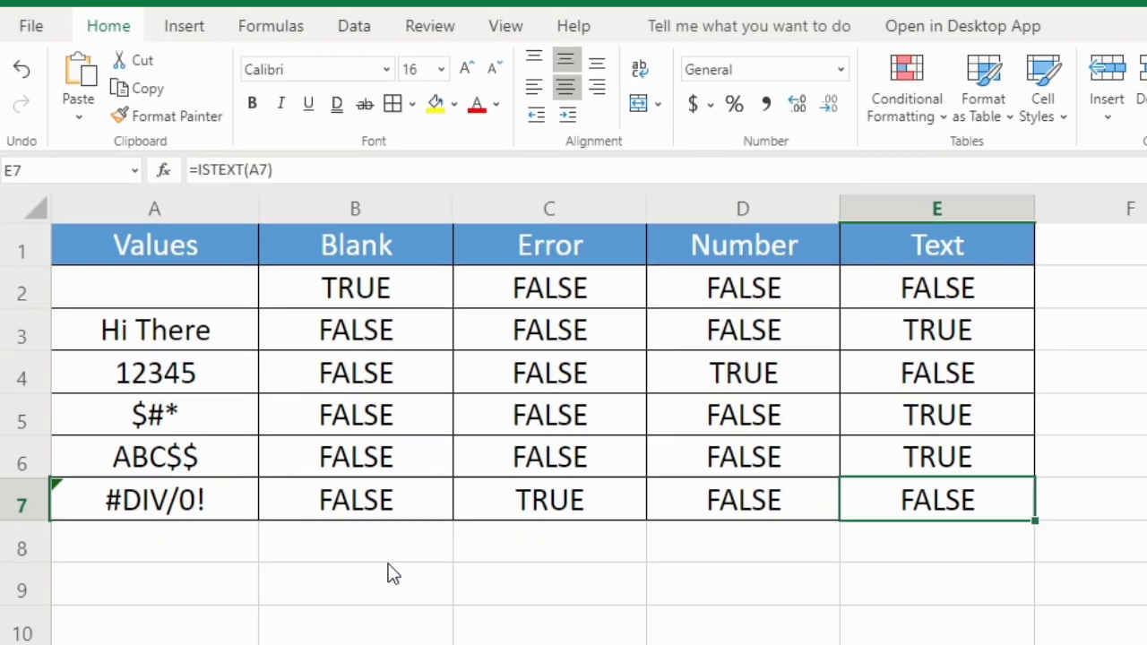
# - Enter the test number 123589 in cell A9 below the table
pyautogui.click(176, 584)
pyautogui.write('12')
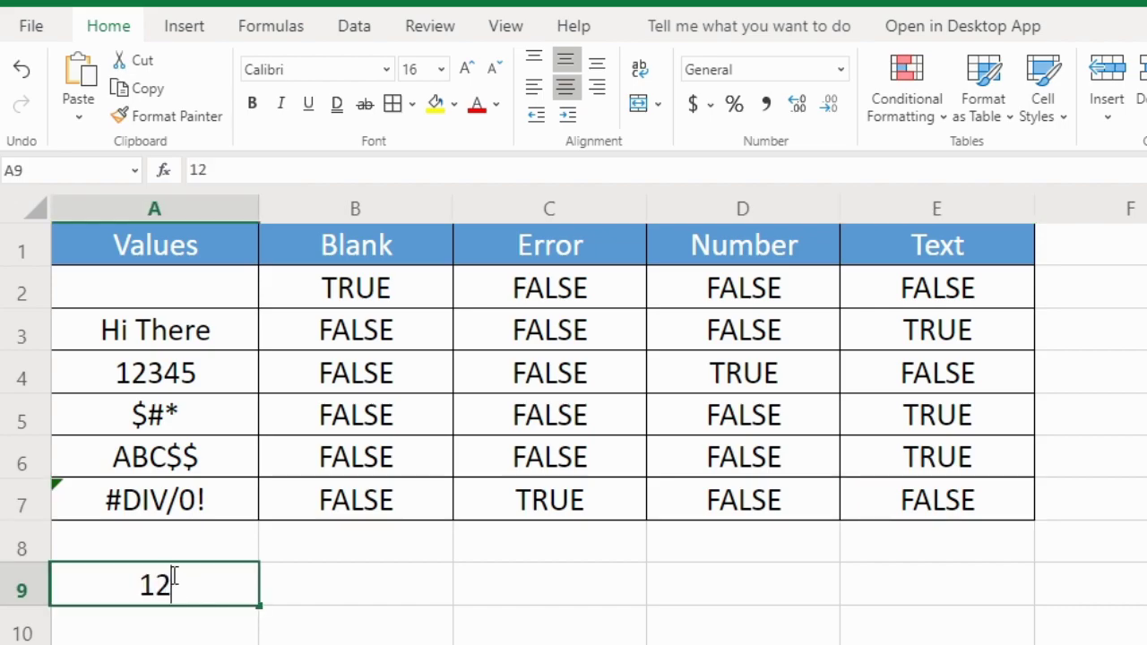
pyautogui.write('3589')
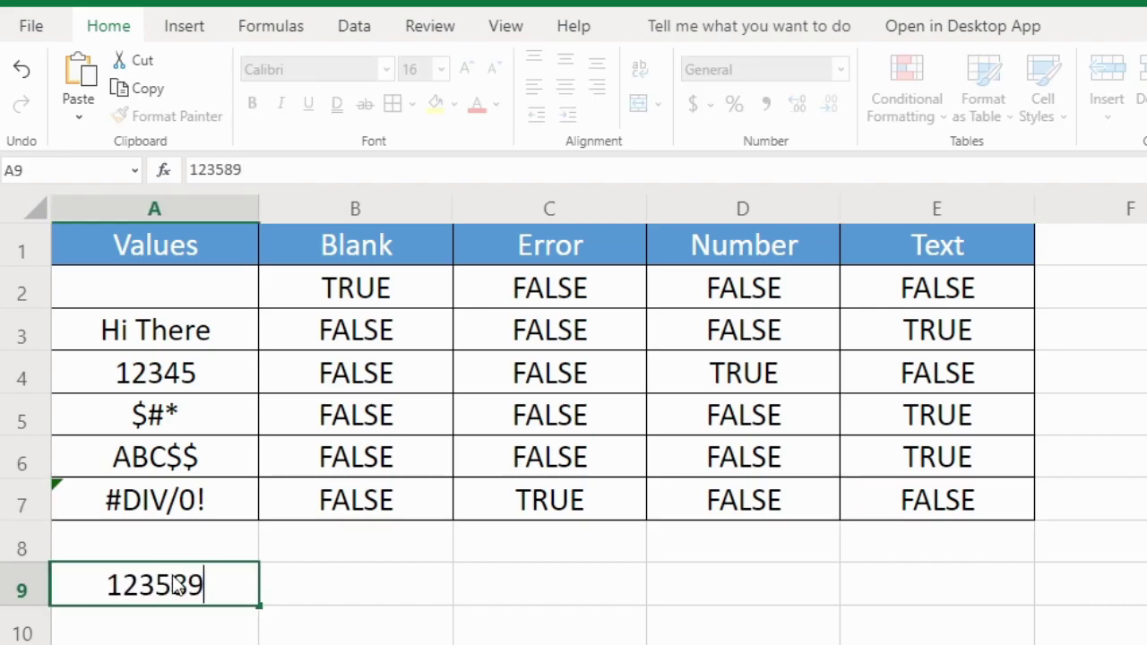
pyautogui.press('Return')
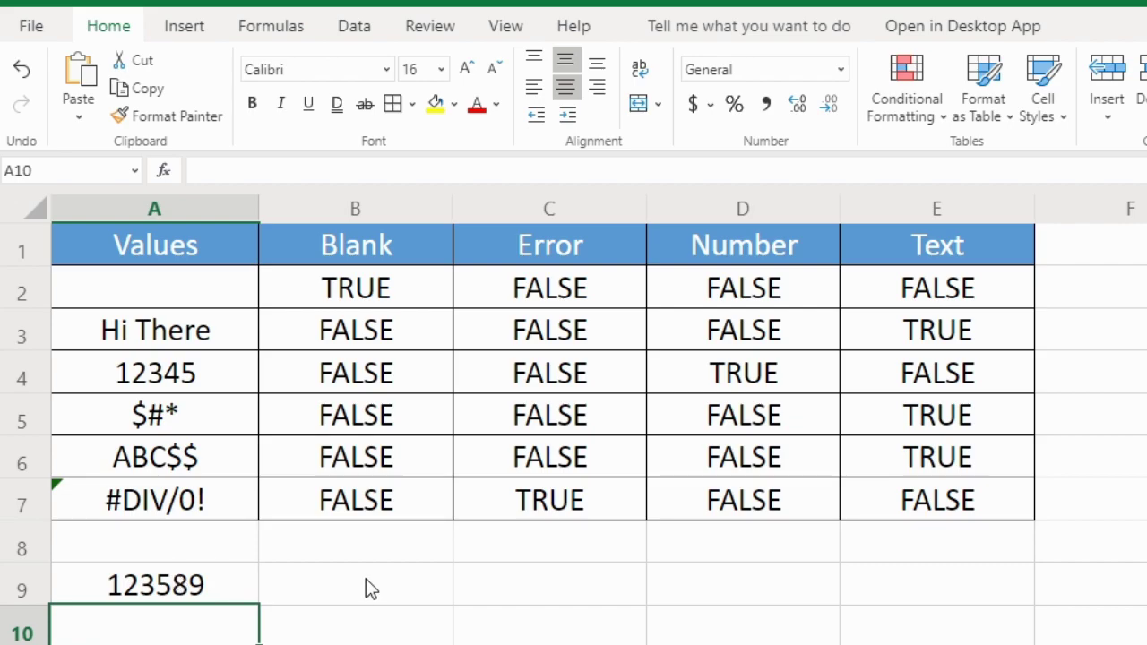
# - Enter an ISEVEN formula in cell B9 that checks whether the number in A9 is even
pyautogui.click(366, 581)
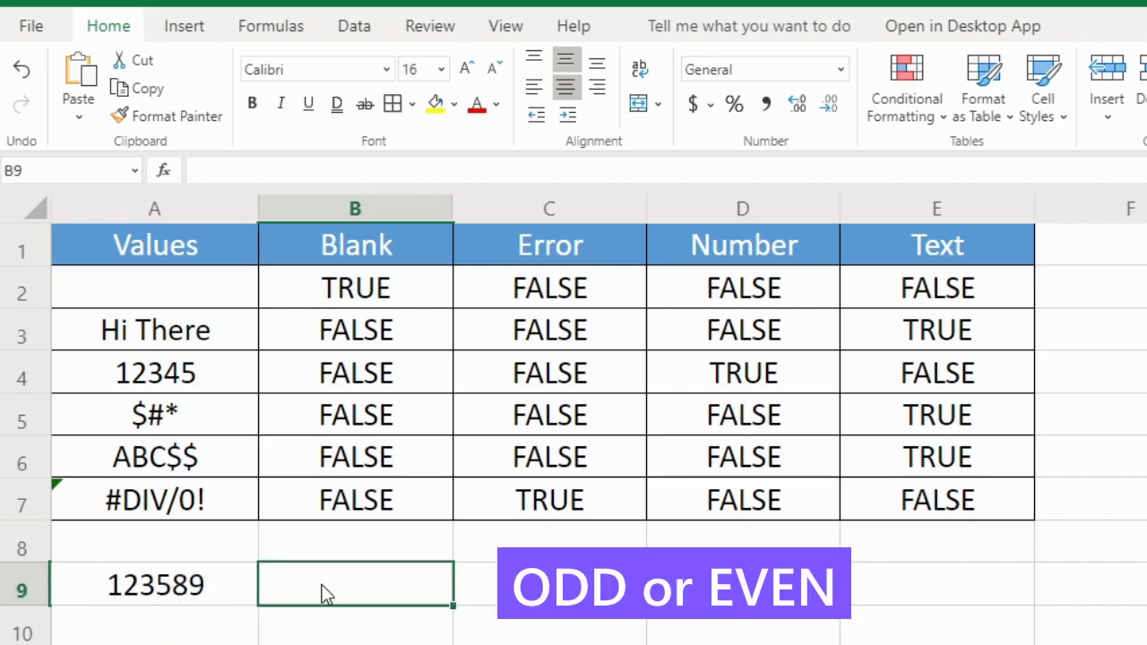
pyautogui.write('=is')
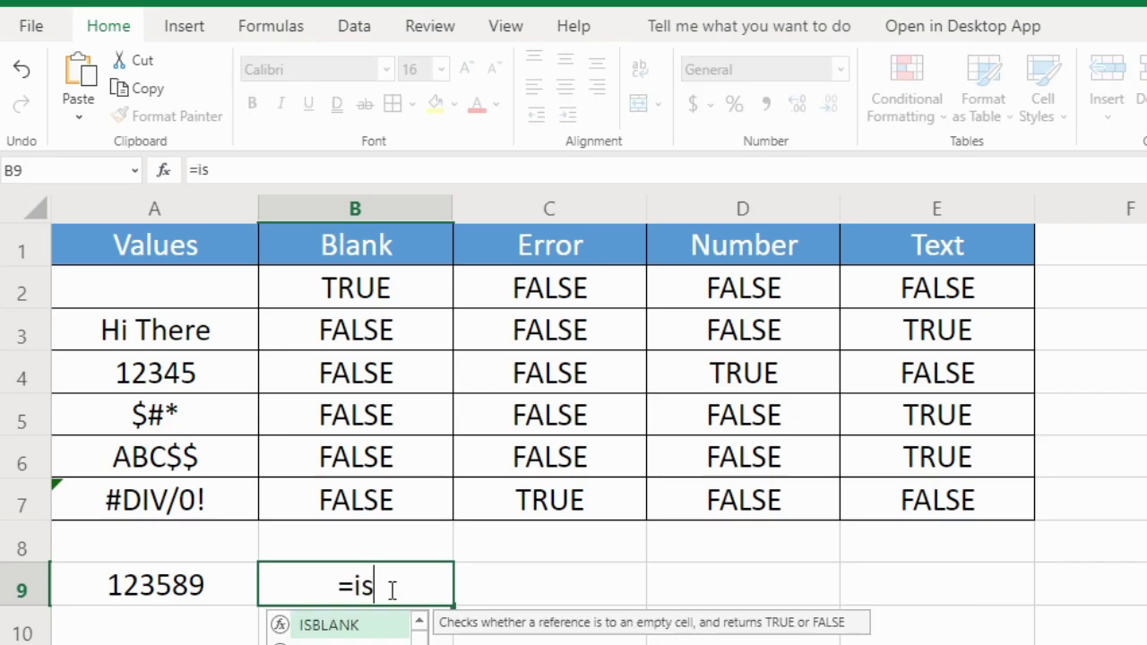
pyautogui.write('ev')
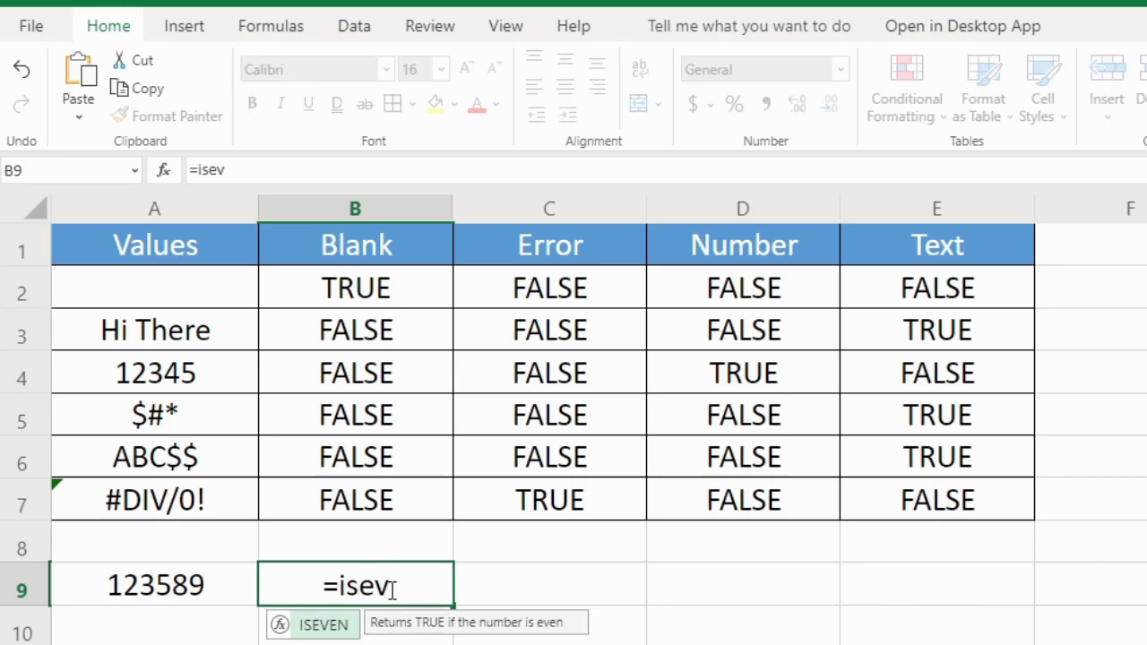
pyautogui.press('Tab')
pyautogui.click(249, 591)
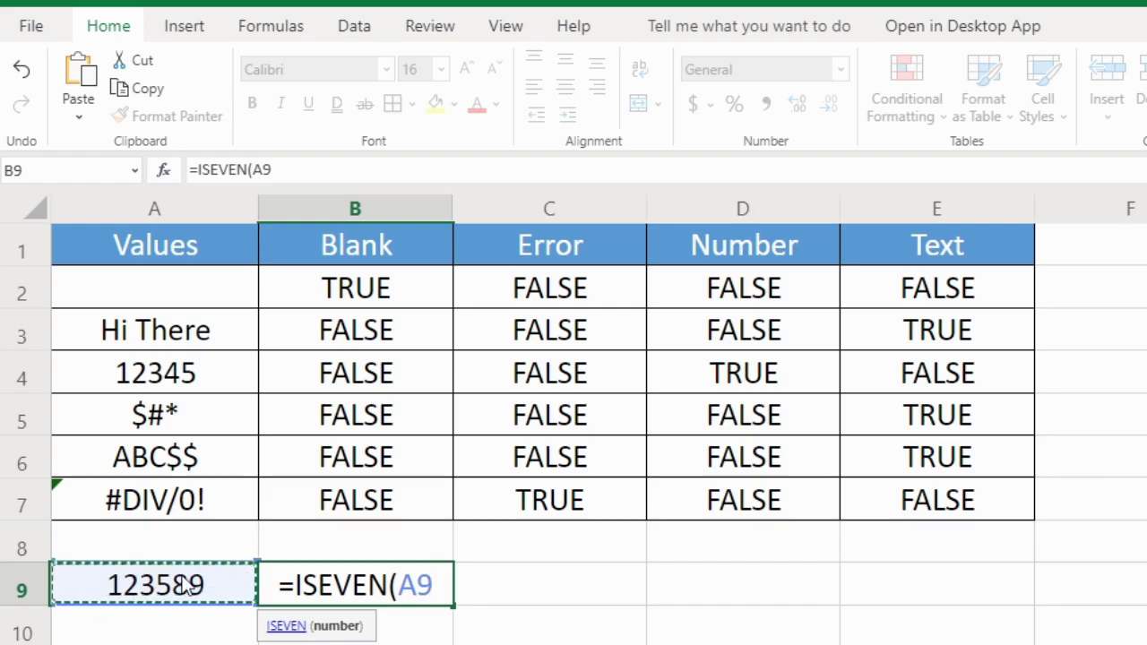
pyautogui.press('Return')
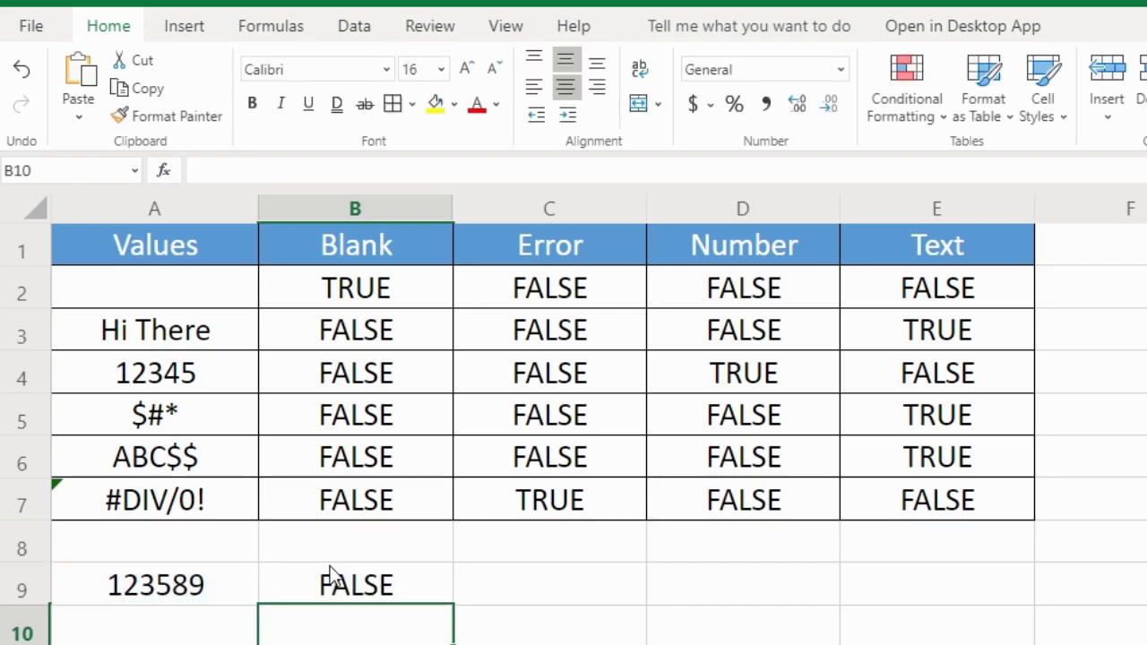
pyautogui.click(339, 583)
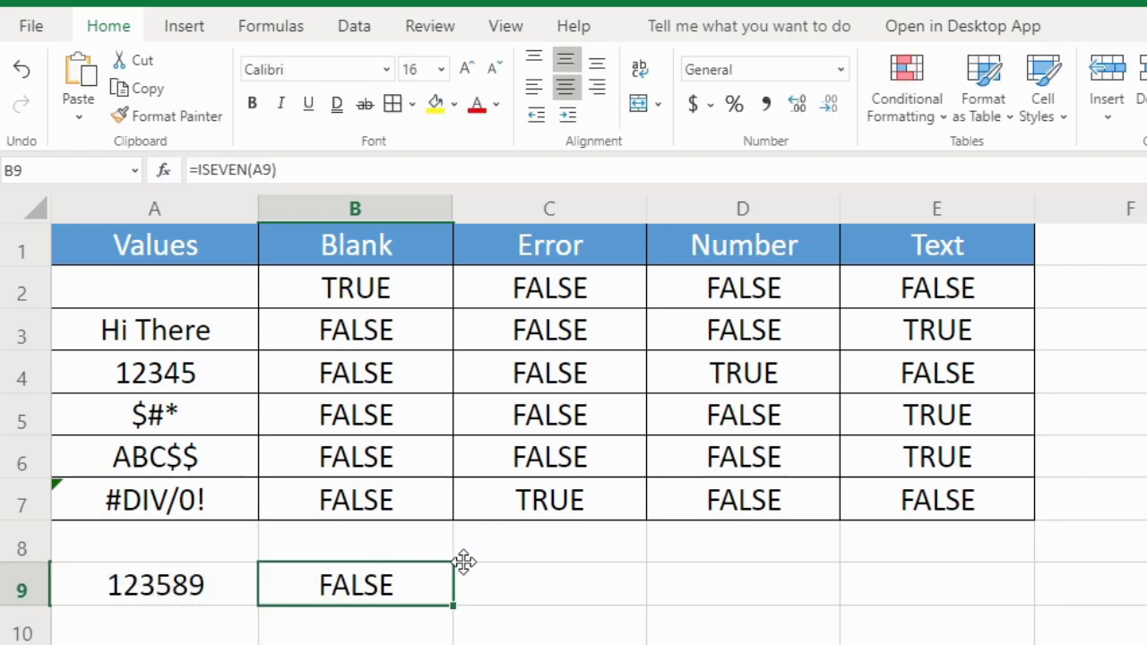
# - Enter an ISODD formula referencing A9 in cell C9 and compare its result with the ISEVEN check in B9
pyautogui.click(519, 588)
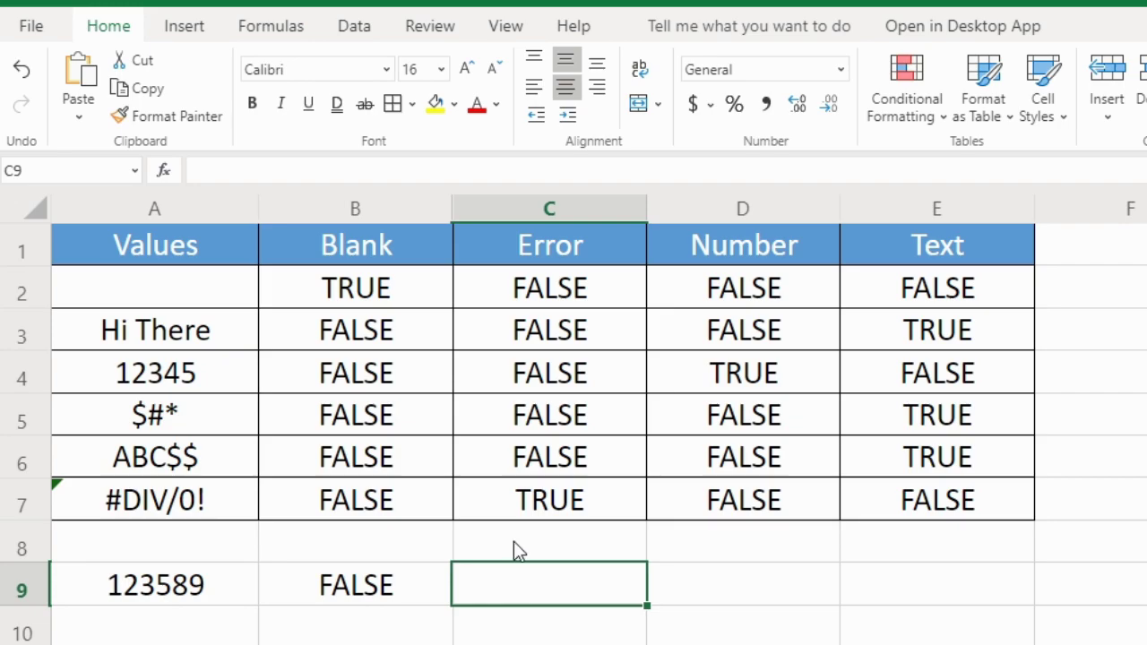
pyautogui.write('=iso')
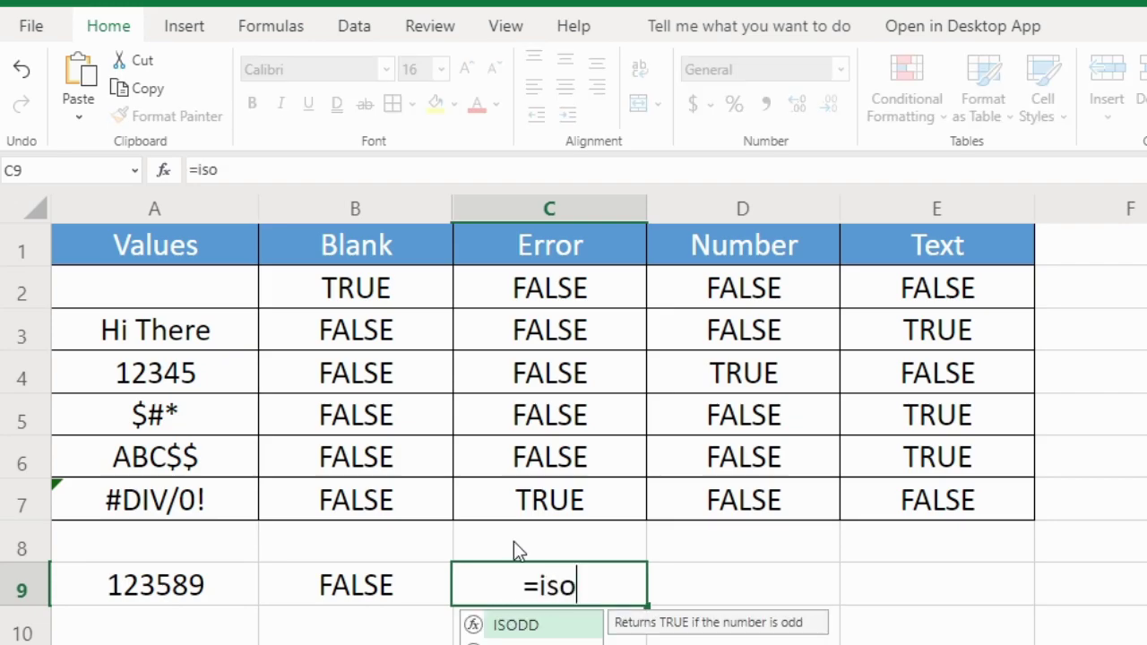
pyautogui.press('Tab')
pyautogui.click(229, 594)
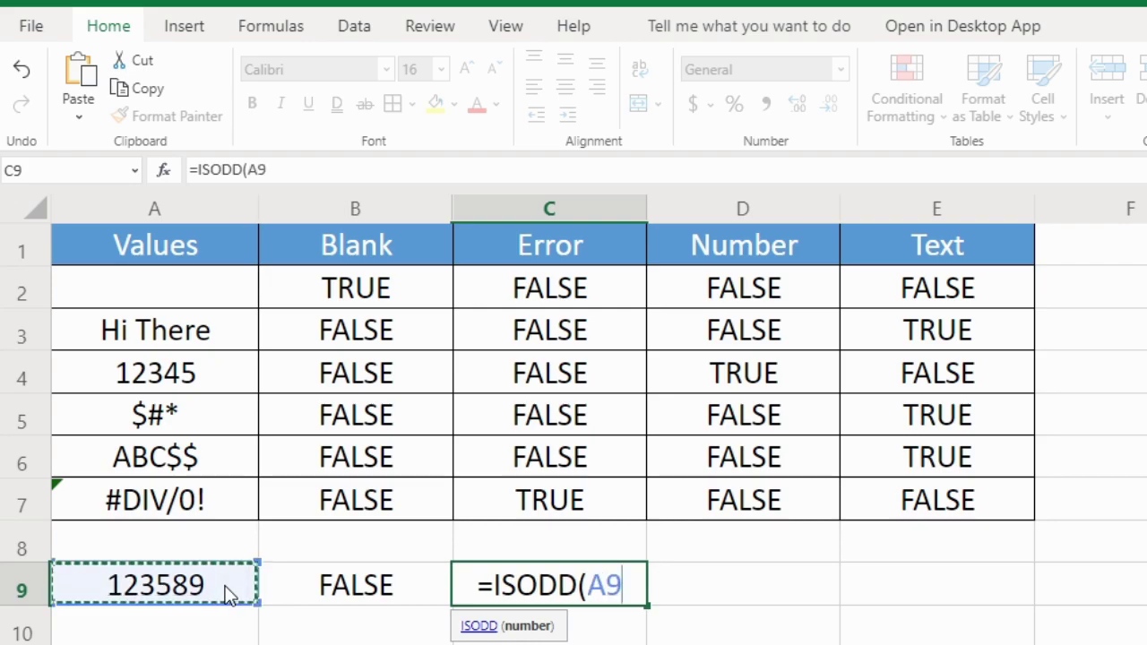
pyautogui.press('Return')
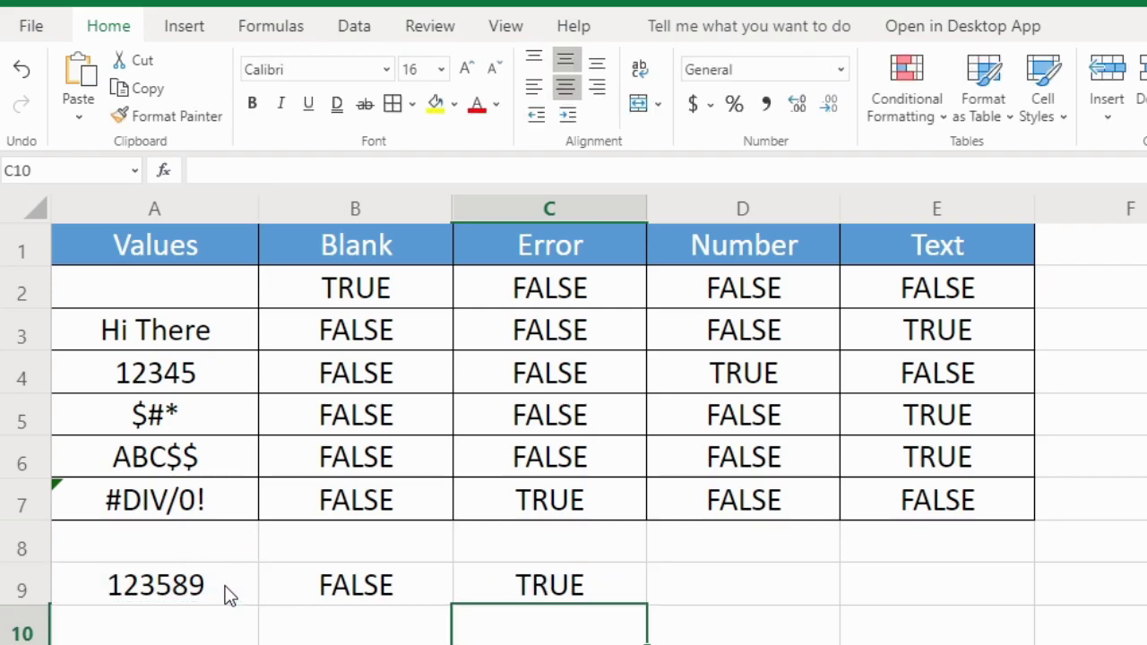
pyautogui.click(327, 582)
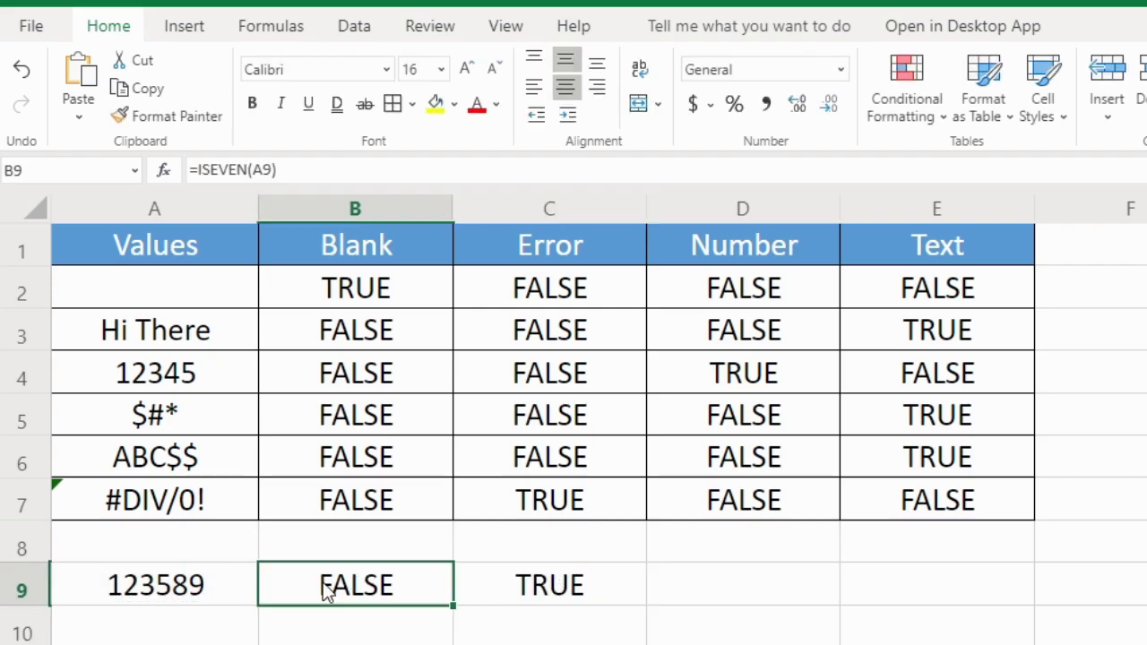
pyautogui.click(583, 587)
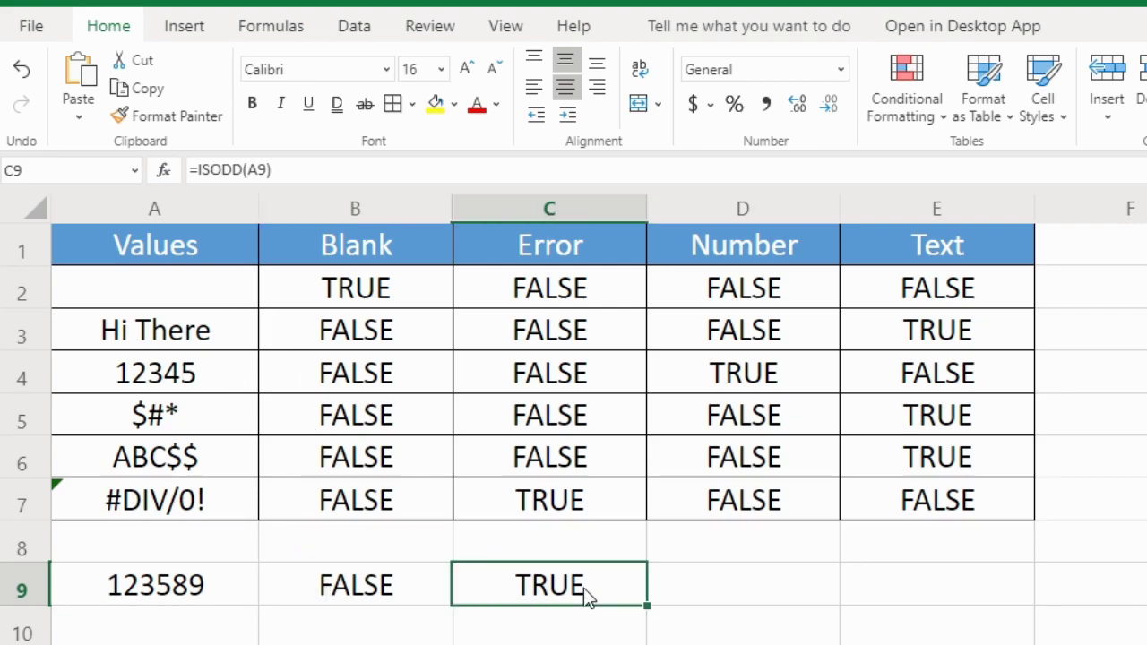
pyautogui.click(362, 589)
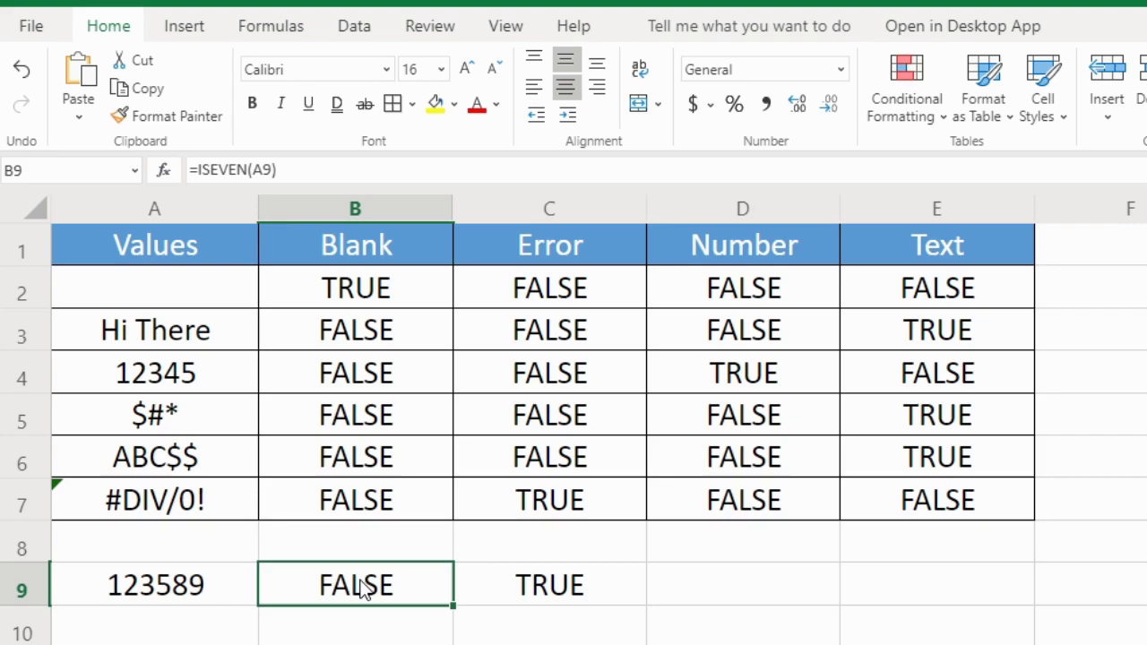